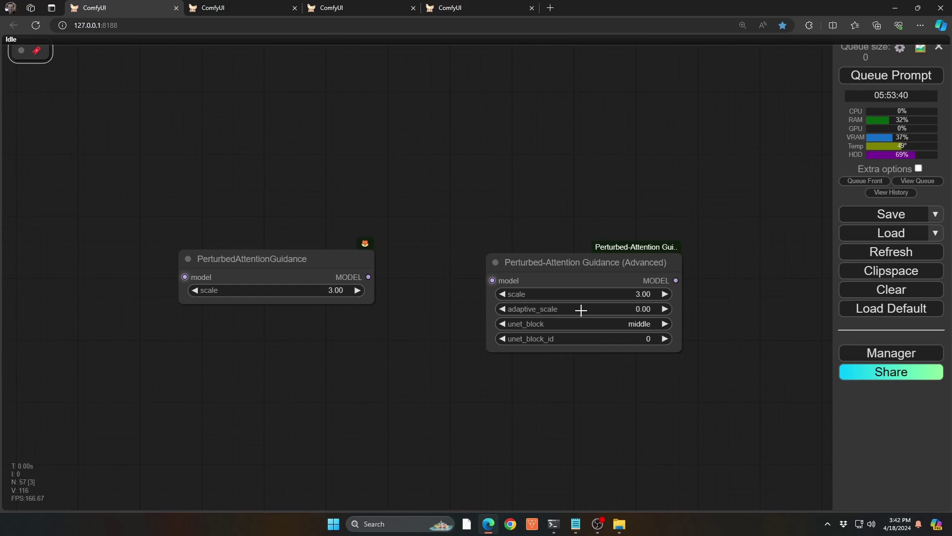
Leave the Perturbed Attention Guidance node's unet_block option set to middle
click(634, 323)
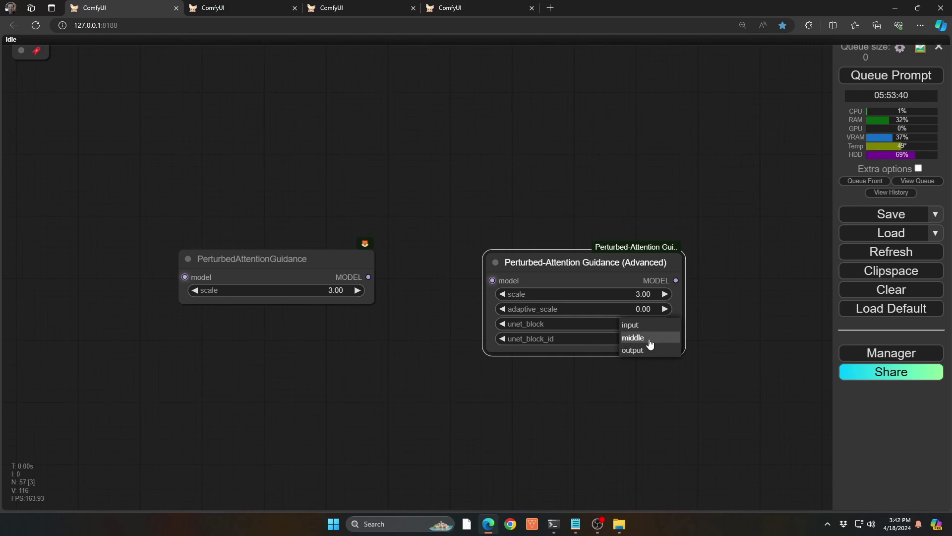
click(737, 327)
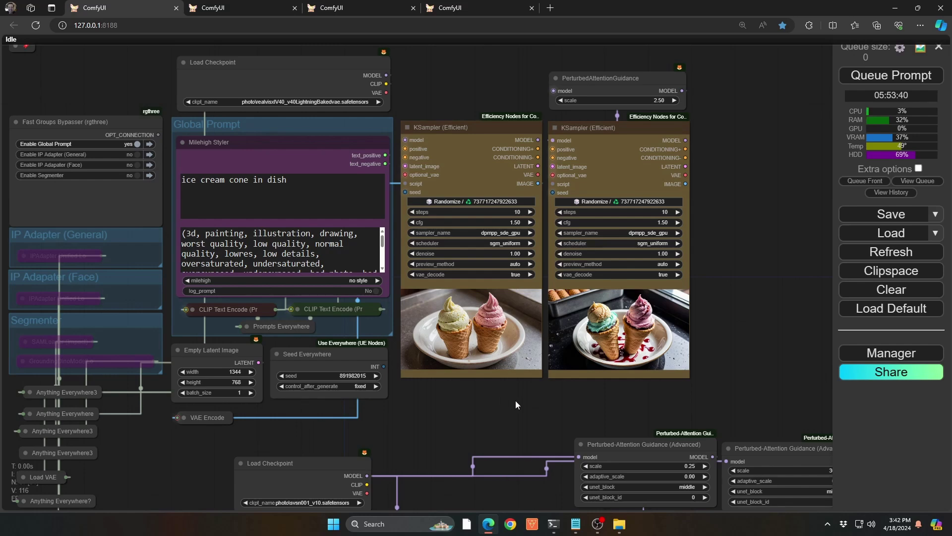
drag(516, 400, 371, 388)
scroll(306, 409, up, 5)
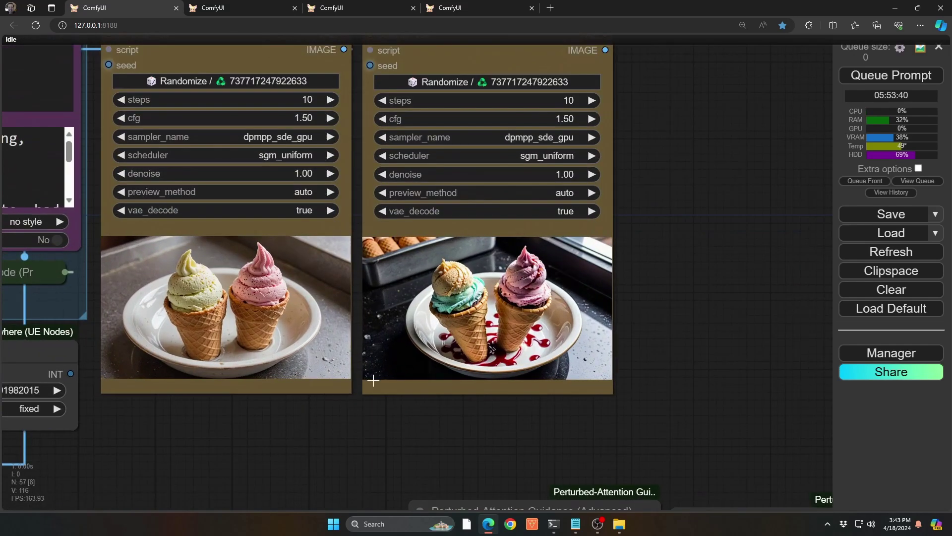
scroll(307, 407, up, 4)
drag(348, 468, 394, 465)
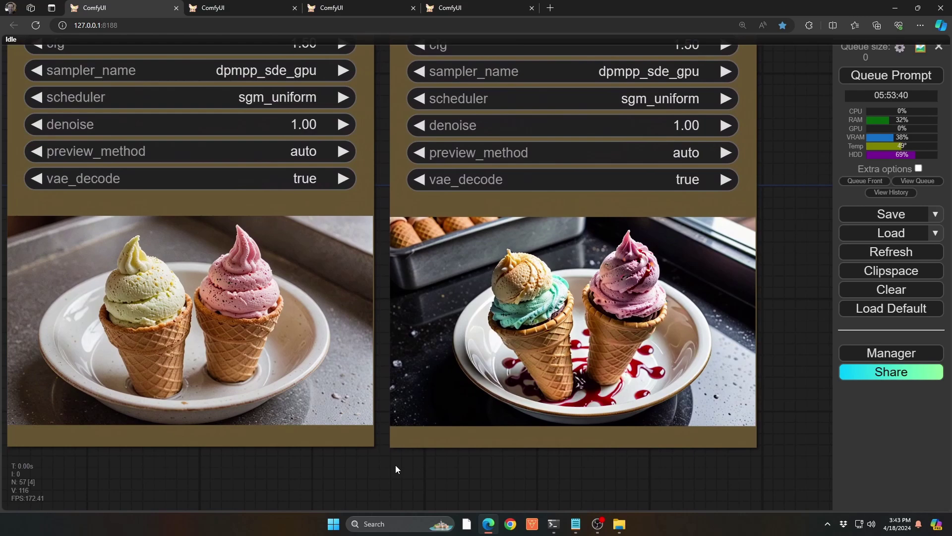
scroll(395, 465, down, 2)
drag(168, 399, 225, 432)
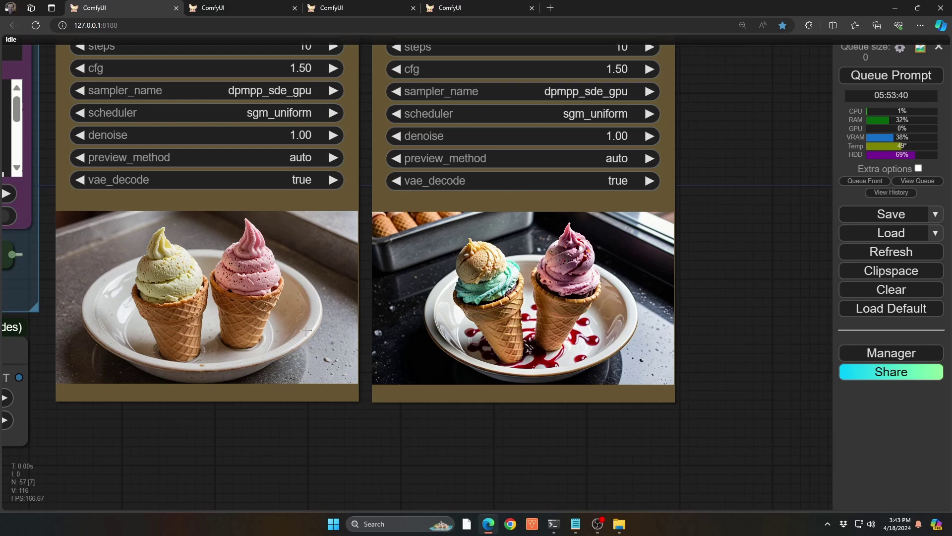
drag(716, 153, 716, 258)
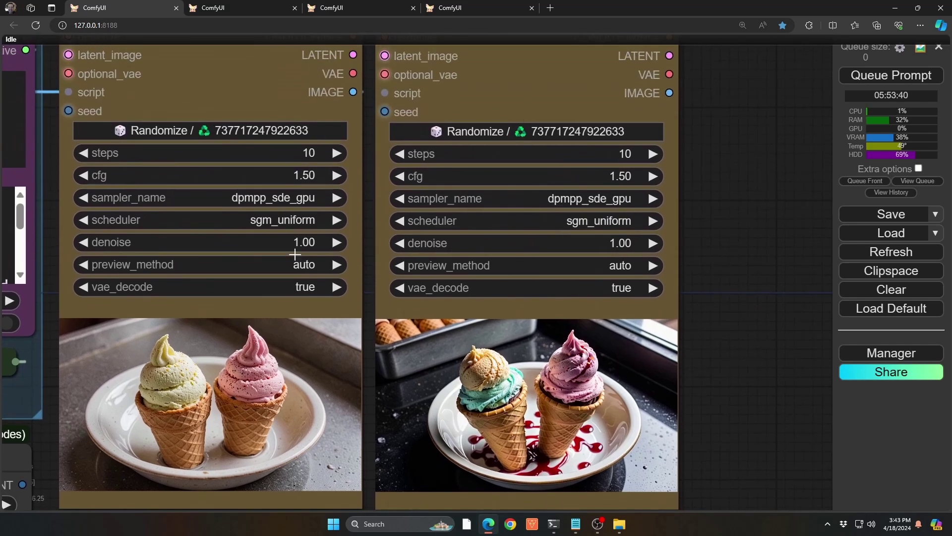
drag(783, 91, 715, 344)
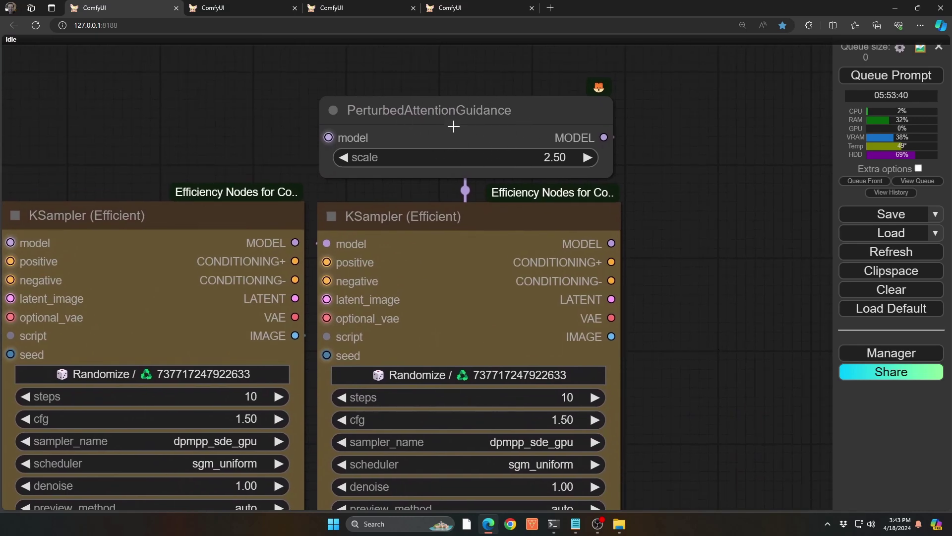
drag(683, 384, 665, 111)
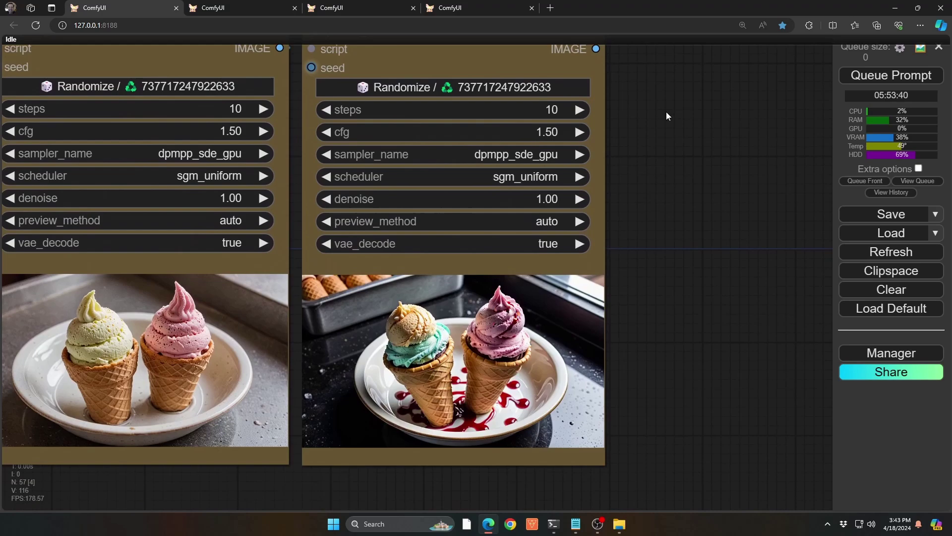
drag(673, 276, 721, 203)
scroll(372, 276, up, 3)
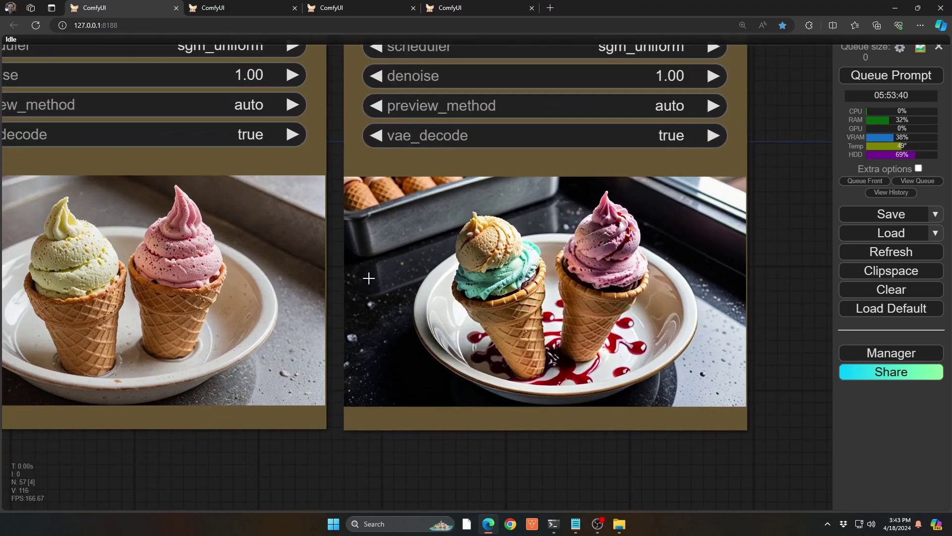
scroll(369, 279, up, 1)
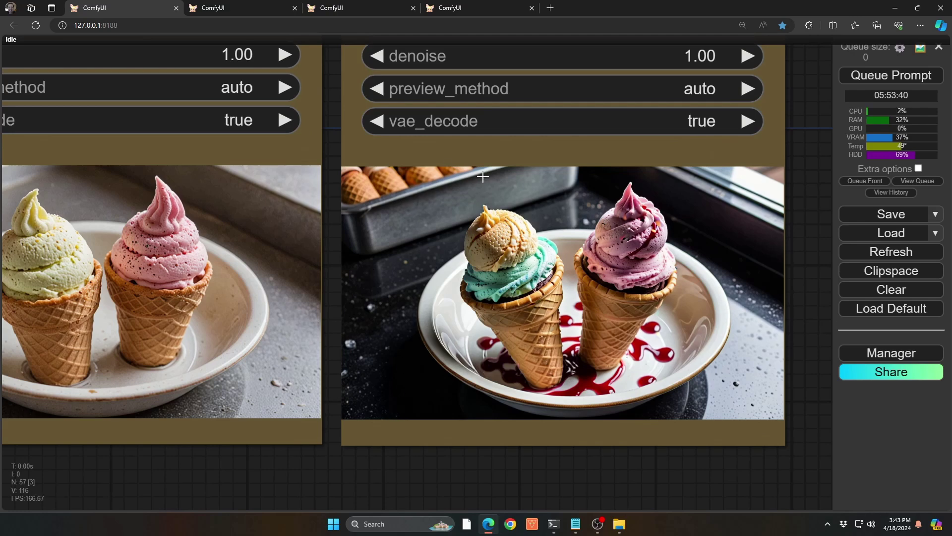
scroll(404, 327, down, 3)
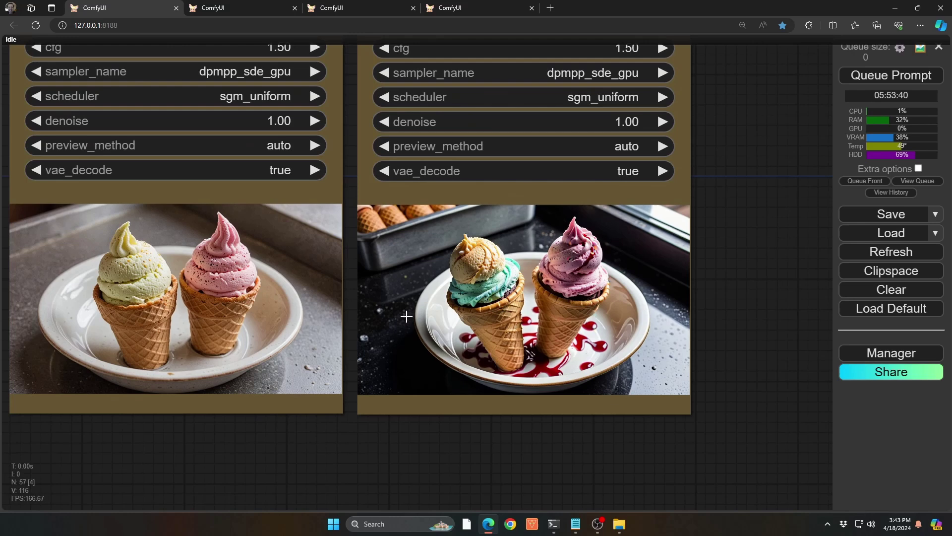
drag(390, 433, 458, 456)
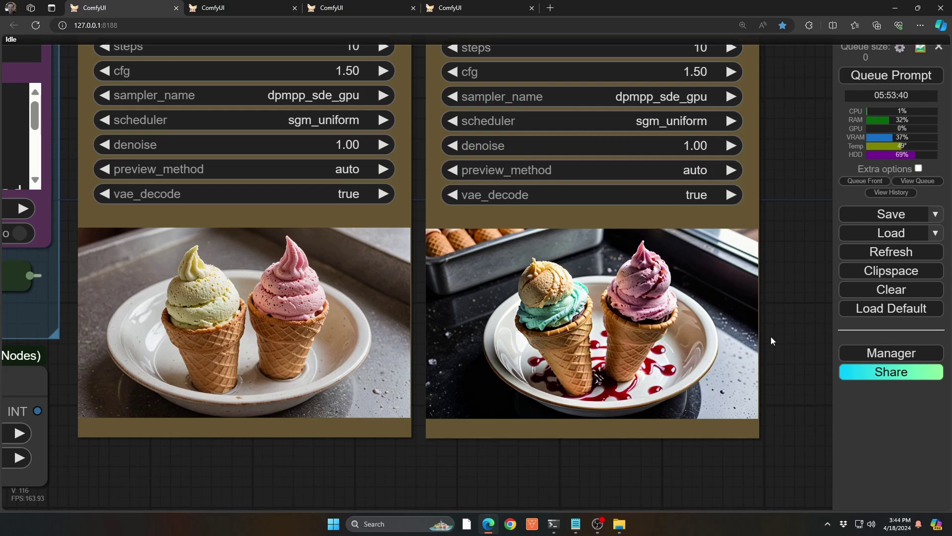
Pan to the woman-in-river workflow and nudge the first Perturbed-Attention Guidance node left
scroll(759, 352, down, 5)
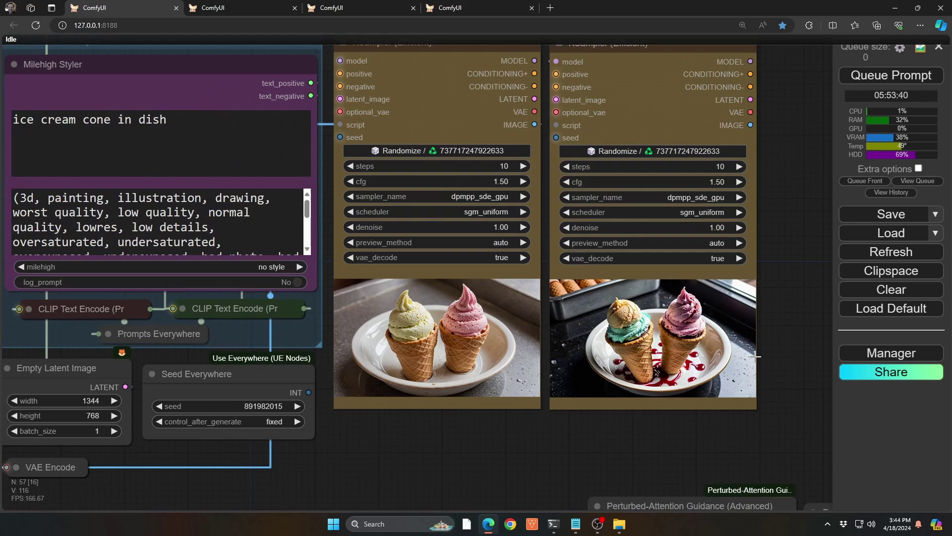
drag(630, 445, 562, 9)
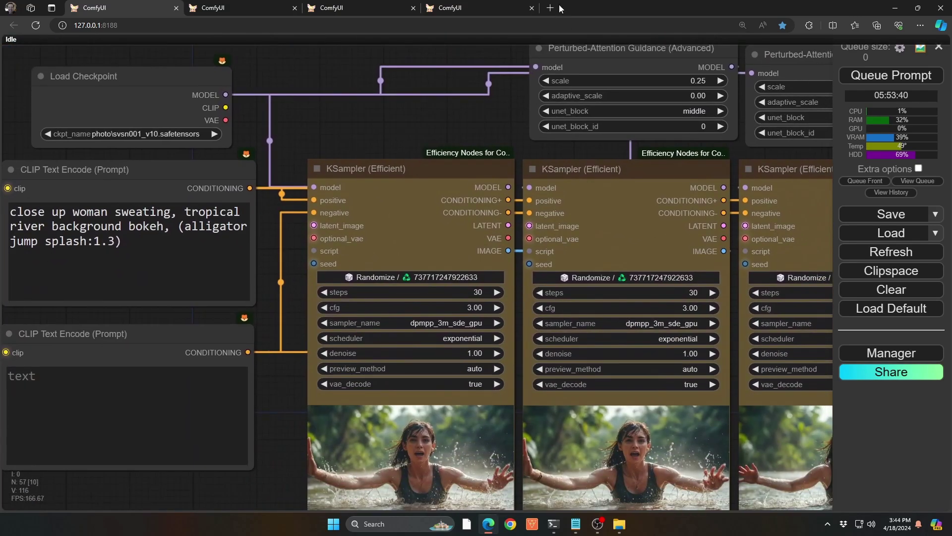
scroll(555, 141, down, 2)
drag(325, 434, 197, 469)
drag(472, 94, 462, 98)
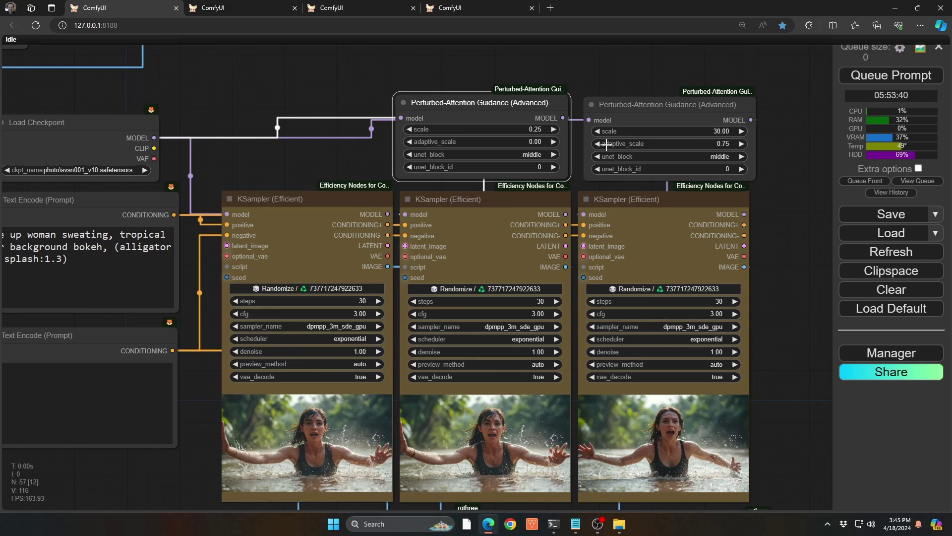
Slide the first Image Comparer's split between versions, then view the second comparer
drag(195, 466, 162, 112)
scroll(126, 210, up, 5)
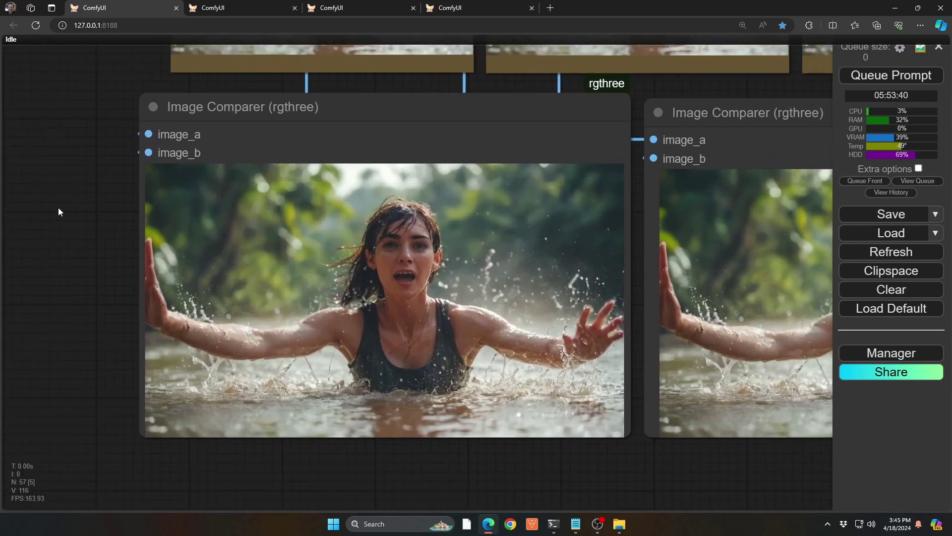
drag(58, 212, 27, 207)
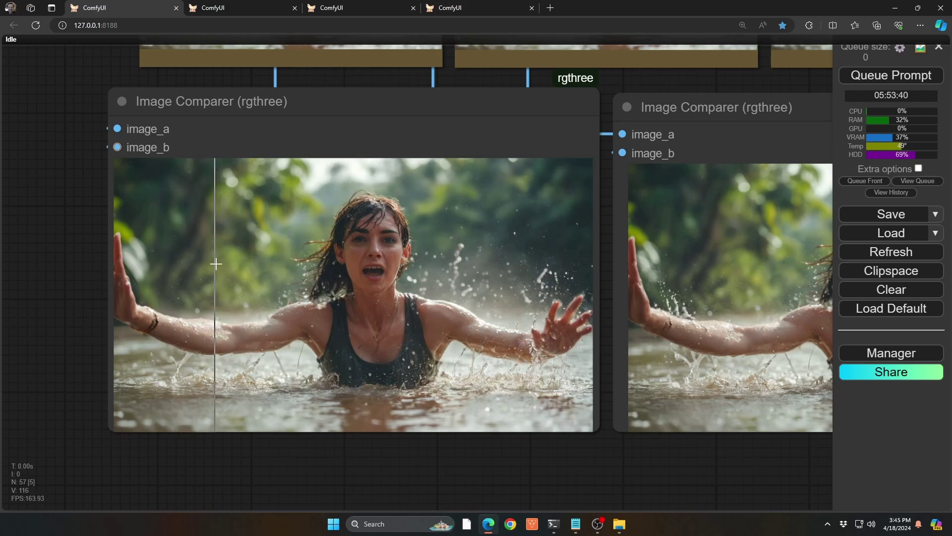
click(581, 268)
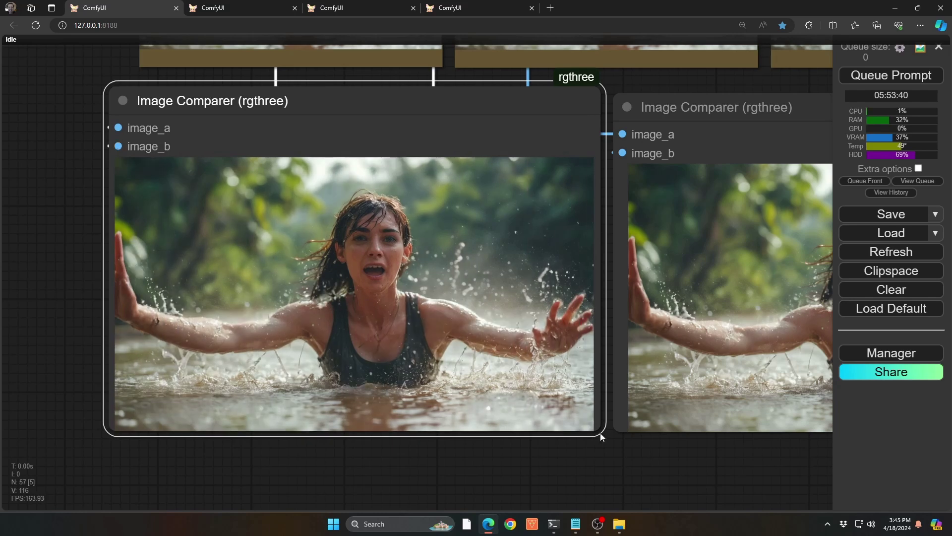
drag(605, 453, 262, 458)
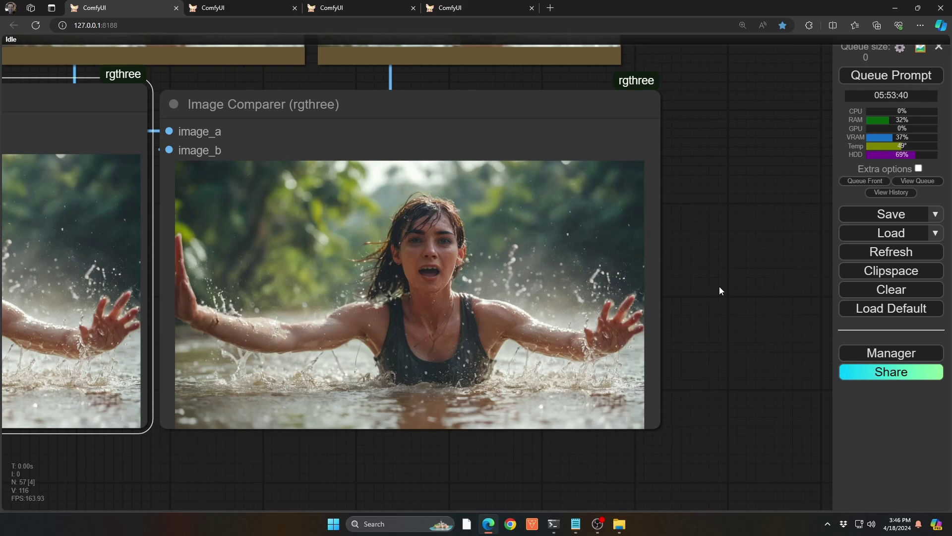
drag(716, 278, 707, 403)
scroll(695, 296, down, 6)
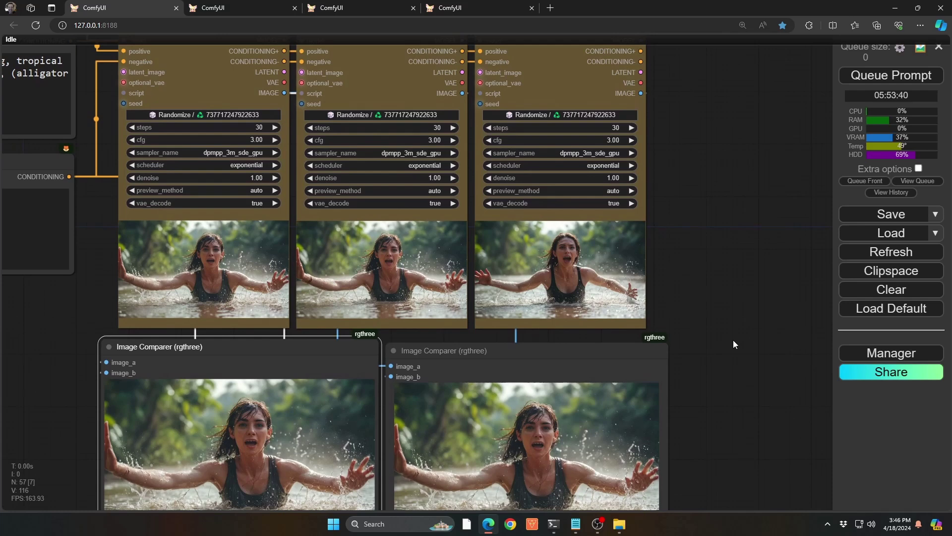
drag(728, 359, 828, 508)
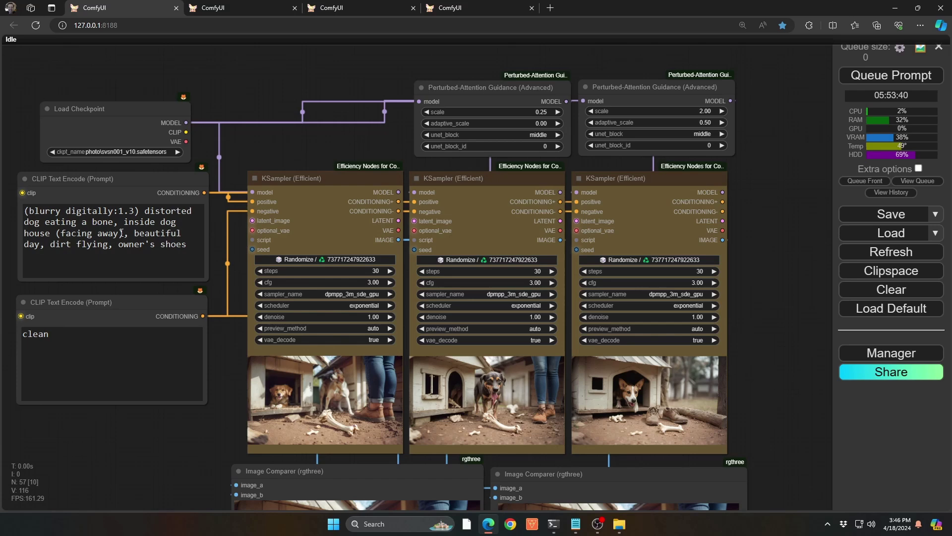
drag(118, 244, 196, 248)
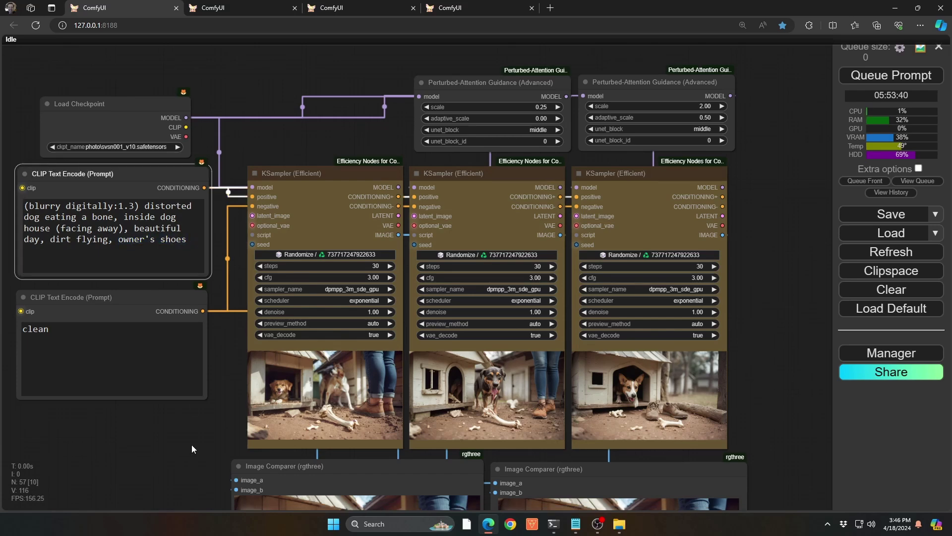
scroll(123, 397, up, 4)
scroll(147, 339, up, 4)
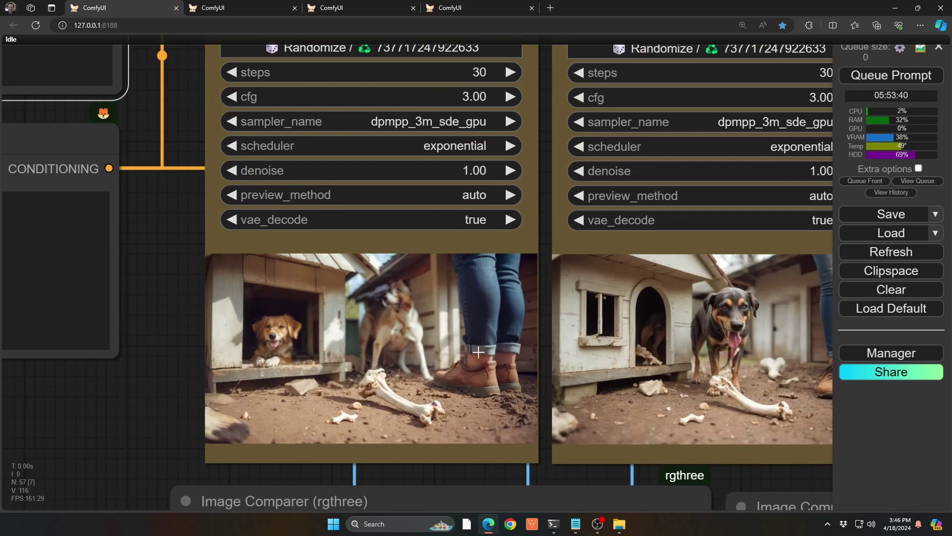
scroll(475, 346, down, 2)
drag(218, 402, 3, 383)
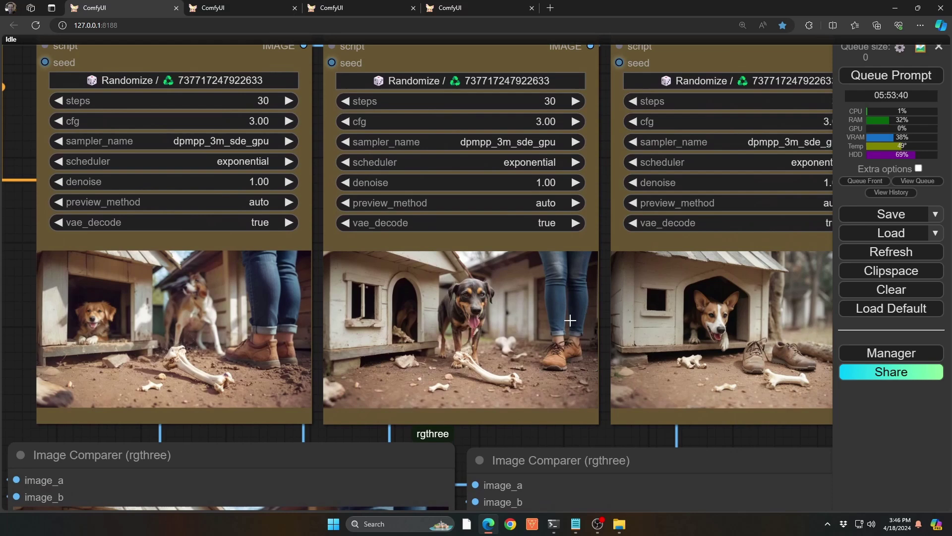
drag(708, 431, 585, 414)
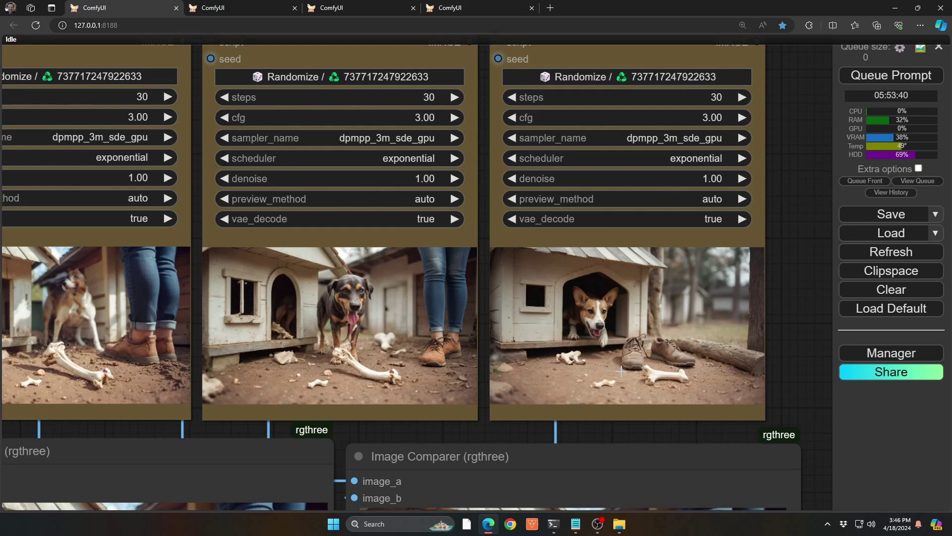
scroll(618, 358, down, 8)
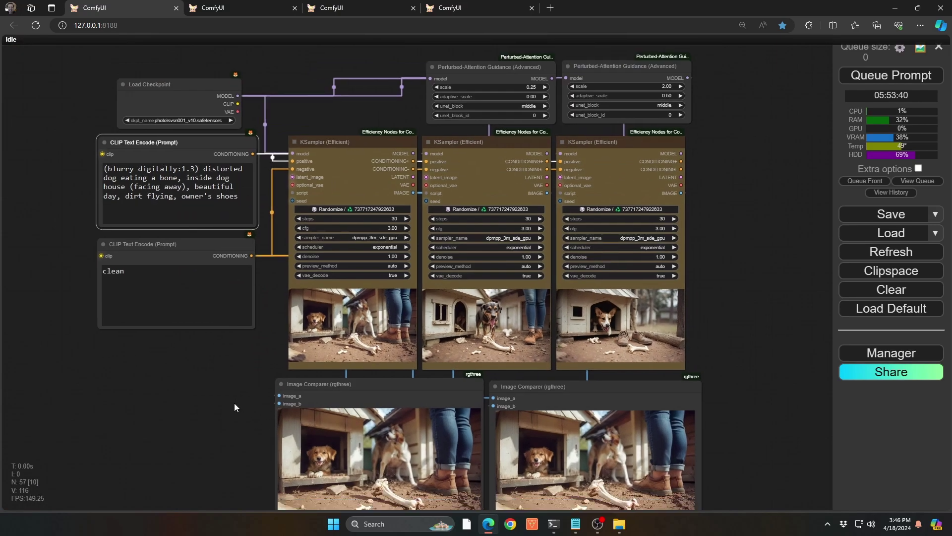
drag(234, 407, 171, 223)
scroll(221, 298, up, 5)
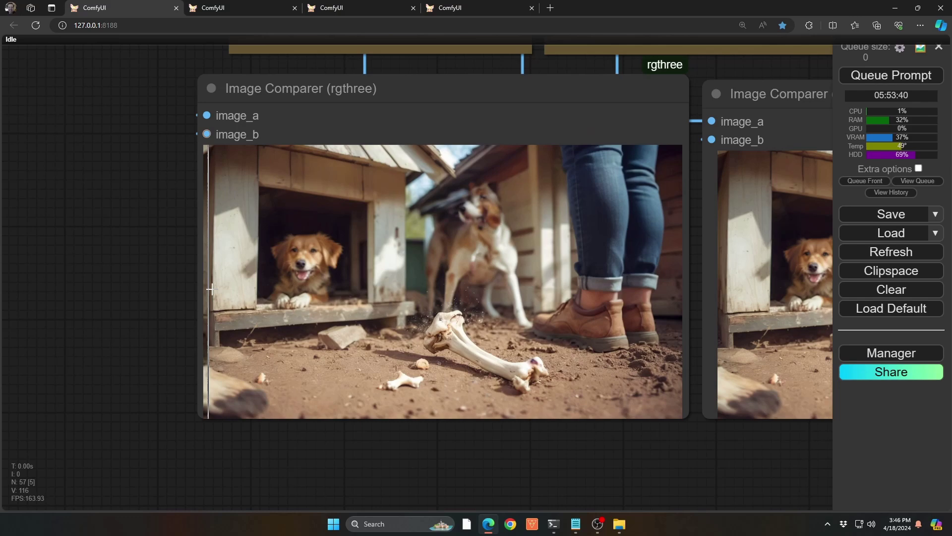
drag(708, 487, 221, 500)
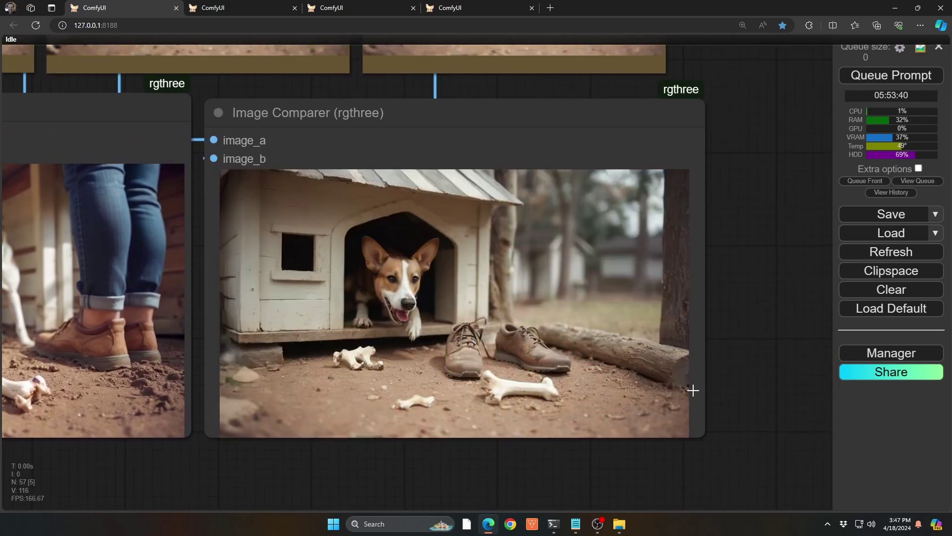
scroll(429, 372, down, 5)
drag(615, 241, 645, 416)
drag(669, 301, 677, 427)
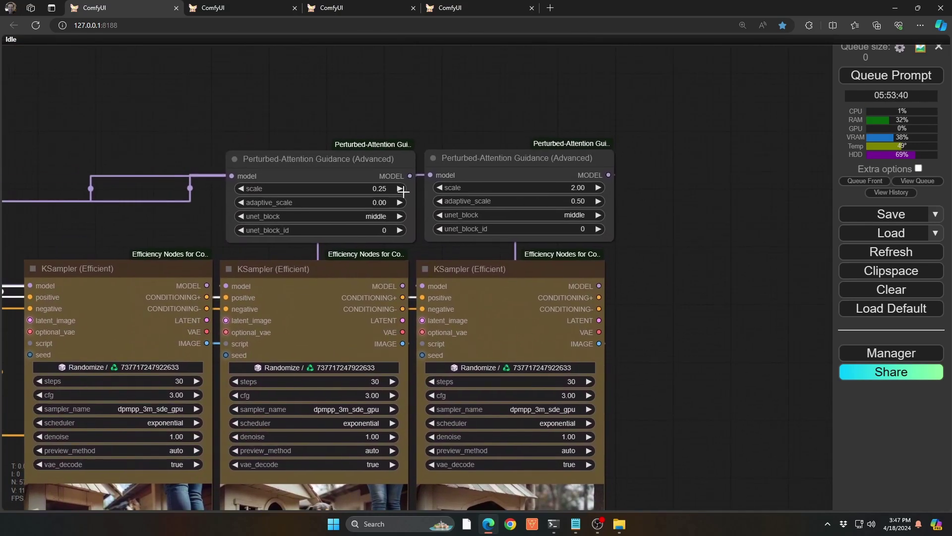
scroll(363, 166, up, 7)
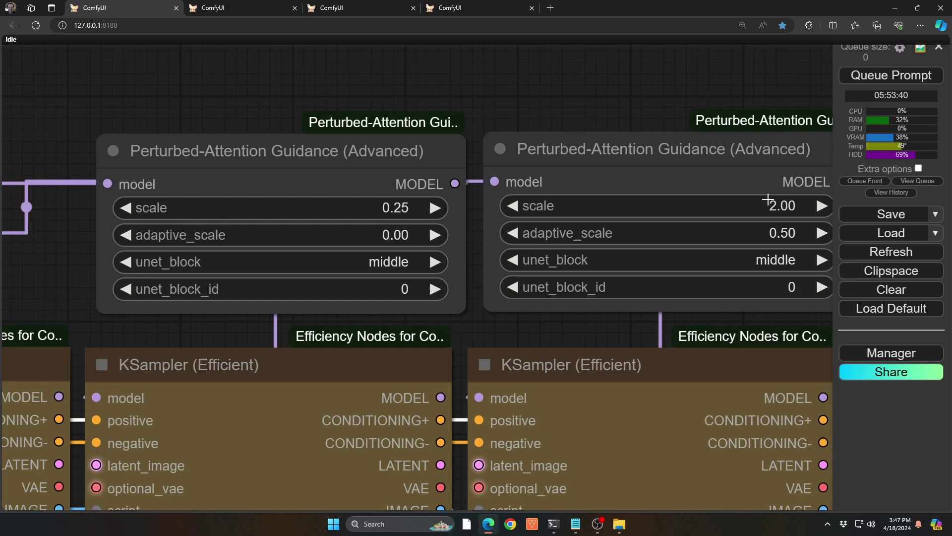
scroll(690, 75, down, 3)
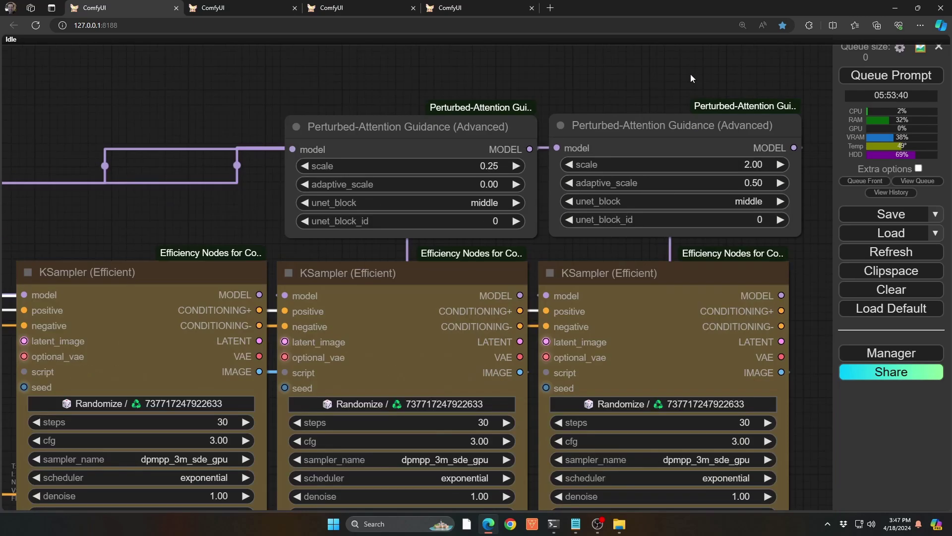
drag(831, 364, 762, 170)
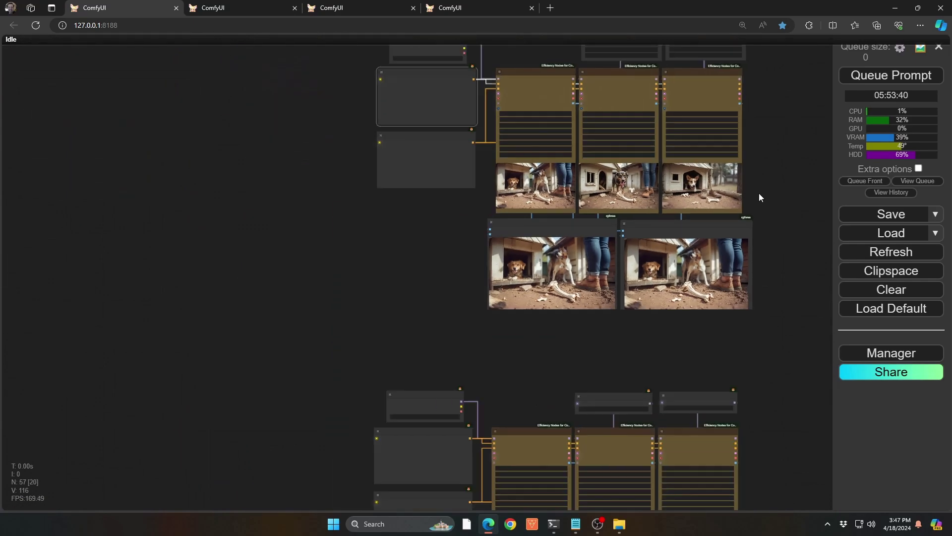
Inspect the crystal space-capsule workflow's samplers, comparers and guidance scale nodes
drag(782, 380, 680, 143)
scroll(710, 218, up, 5)
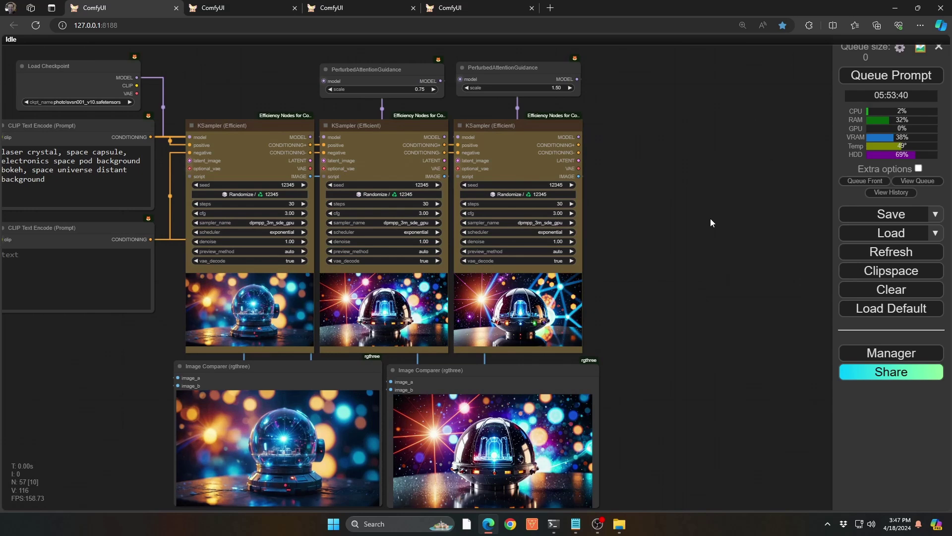
drag(680, 241, 772, 245)
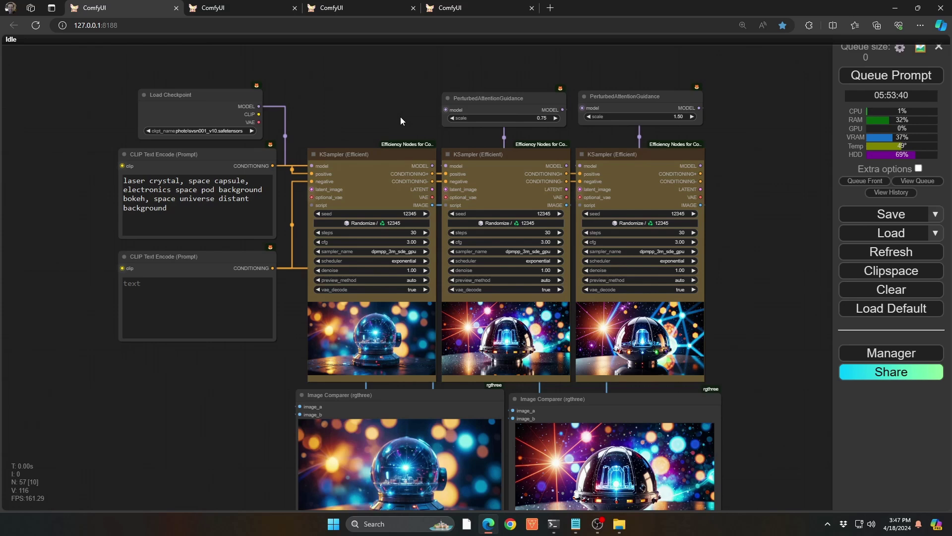
scroll(604, 297, up, 6)
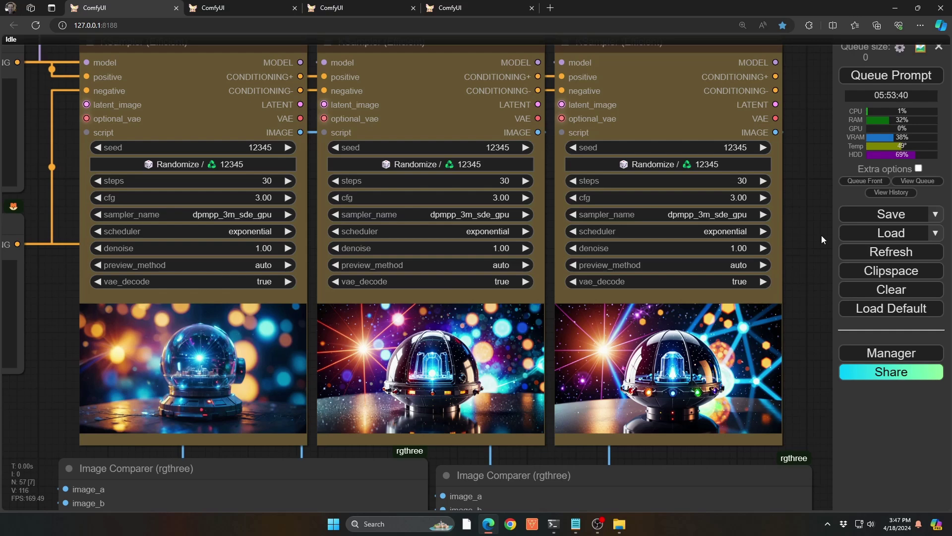
drag(821, 235, 701, 370)
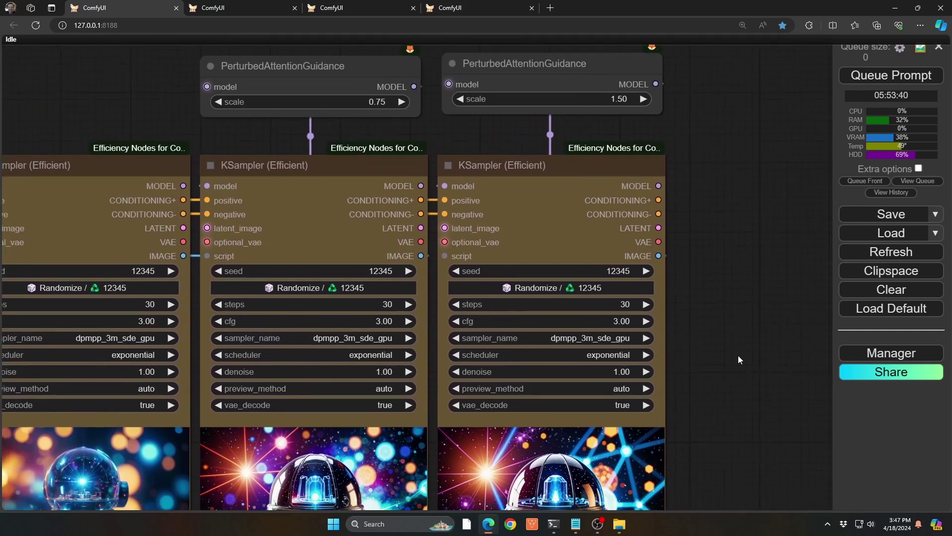
drag(738, 355, 710, 169)
scroll(549, 308, up, 3)
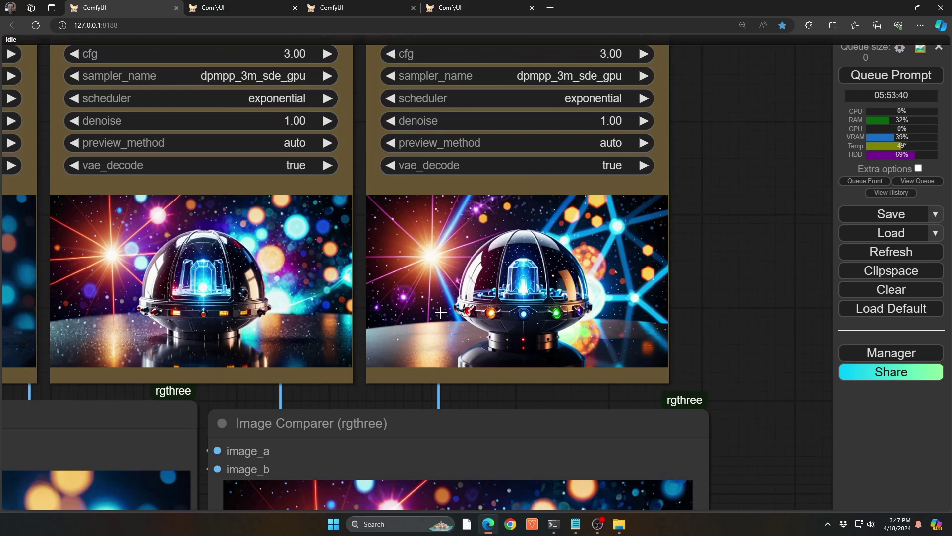
Compare the first two crystal ball images, then switch to the hooded-hacker inpainting workflow
scroll(489, 293, up, 5)
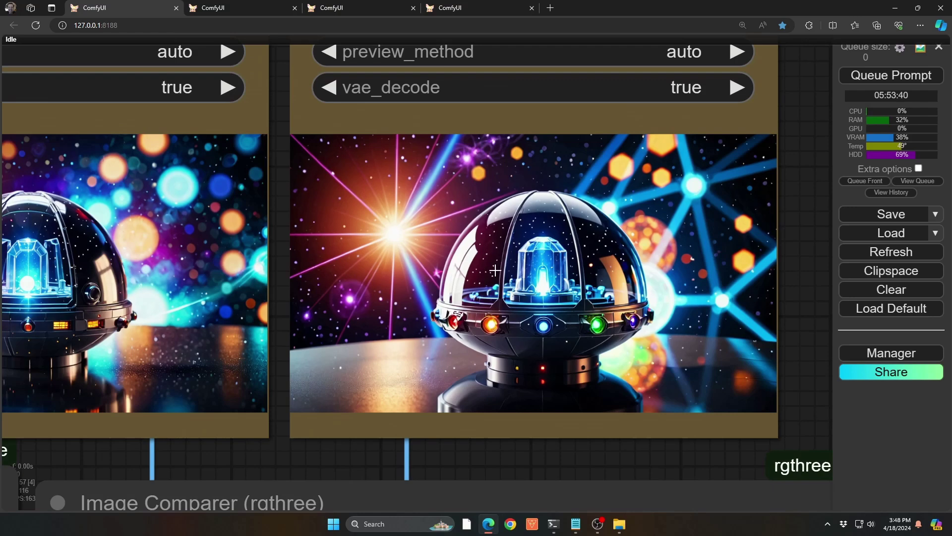
scroll(495, 269, down, 6)
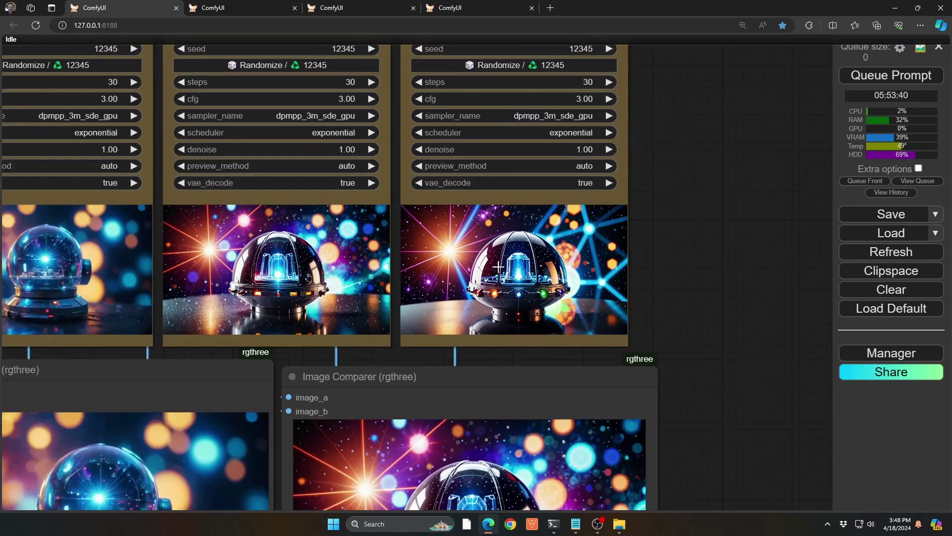
drag(698, 365, 797, 385)
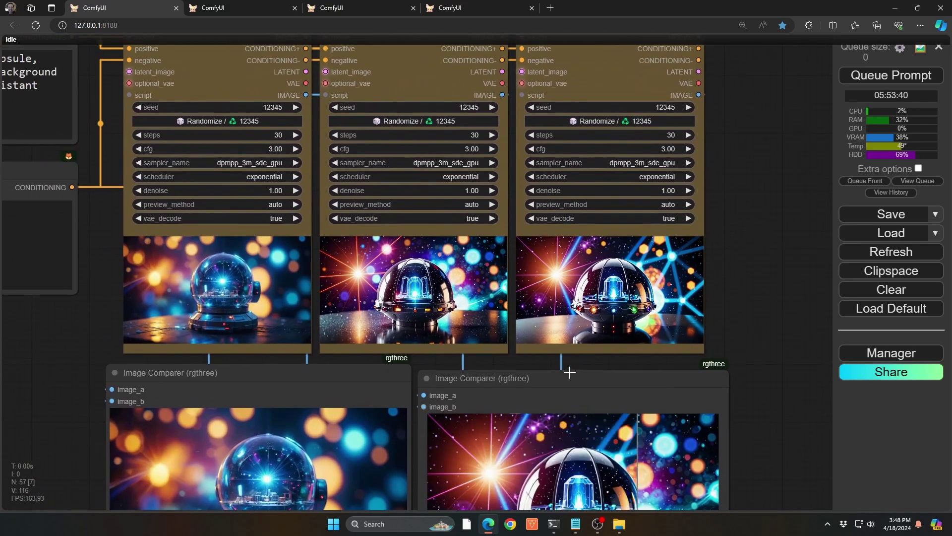
scroll(256, 315, up, 7)
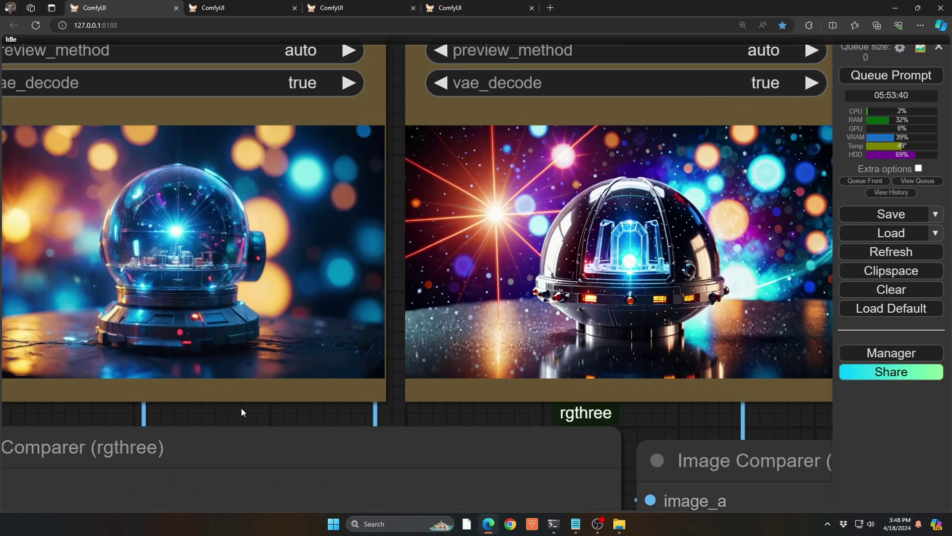
drag(241, 408, 334, 421)
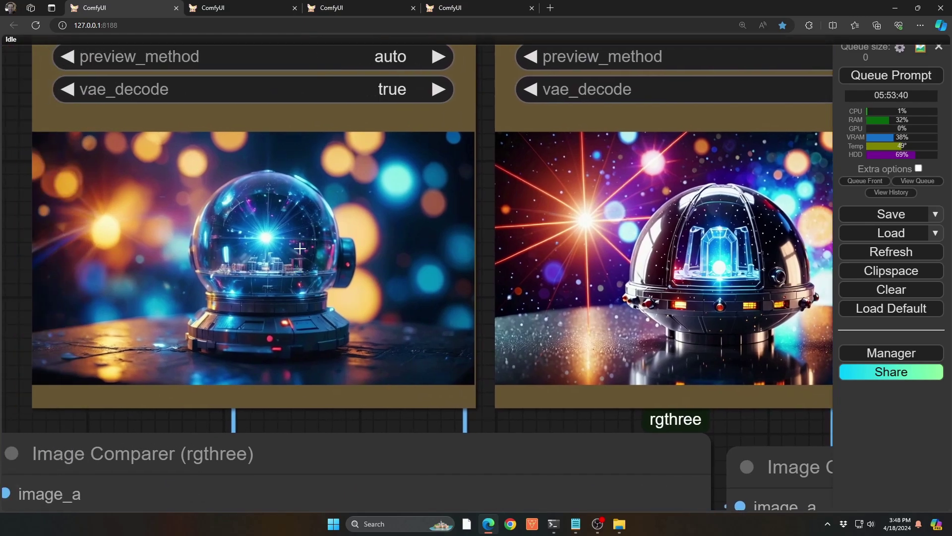
scroll(300, 247, down, 9)
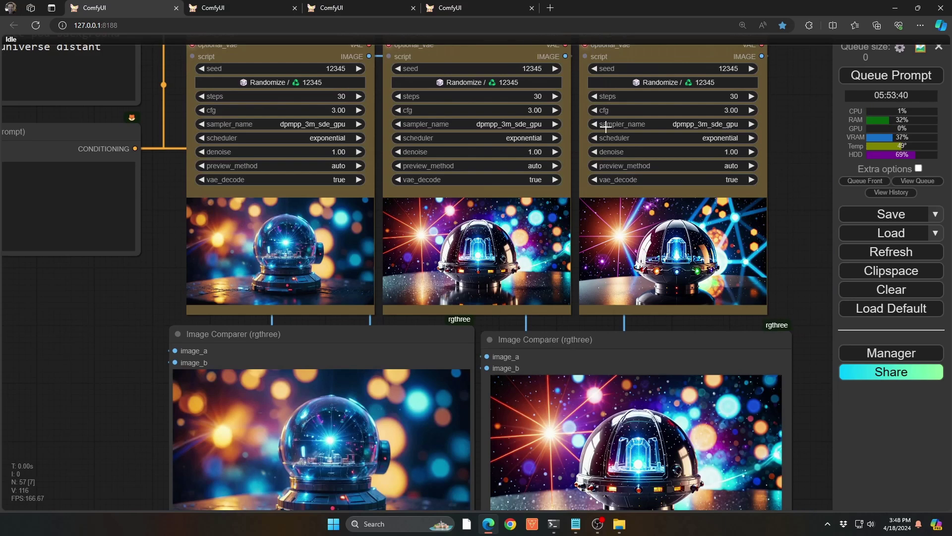
click(245, 5)
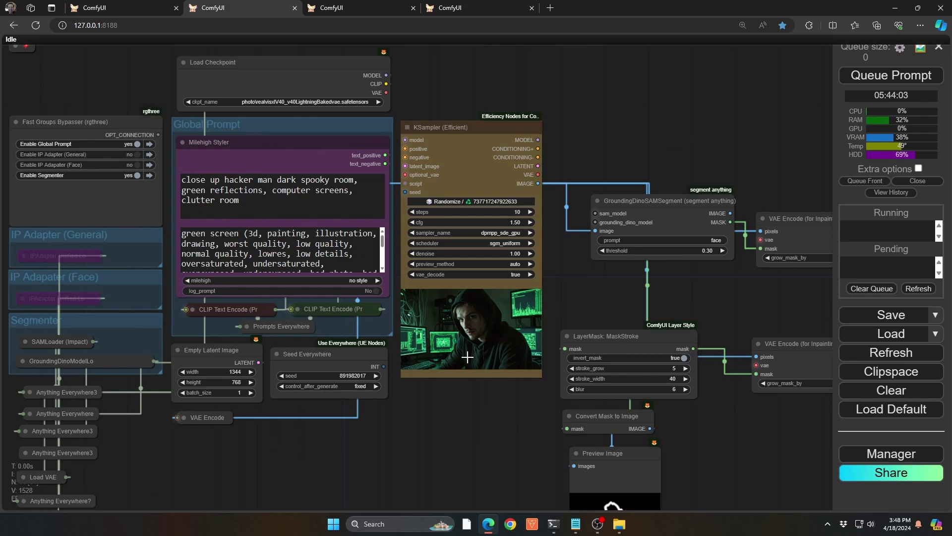
scroll(467, 357, up, 8)
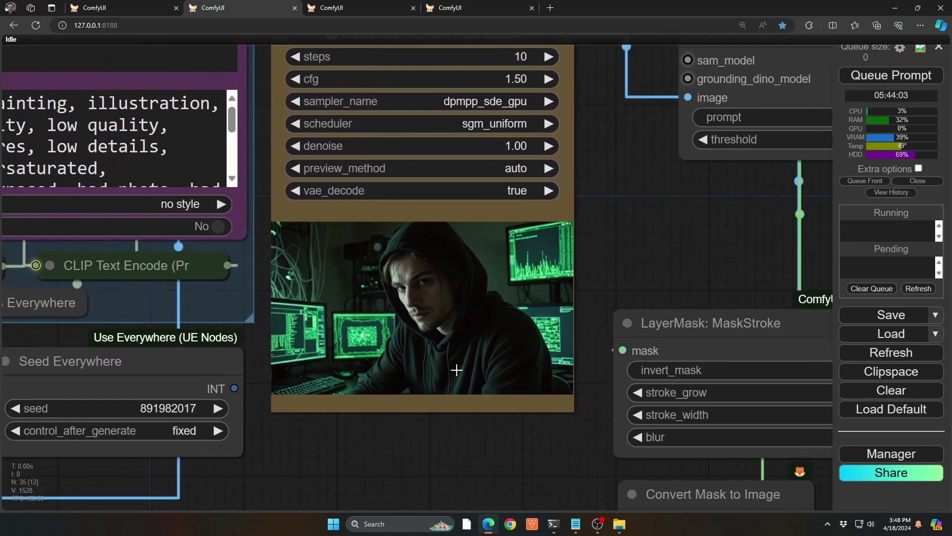
scroll(442, 313, up, 6)
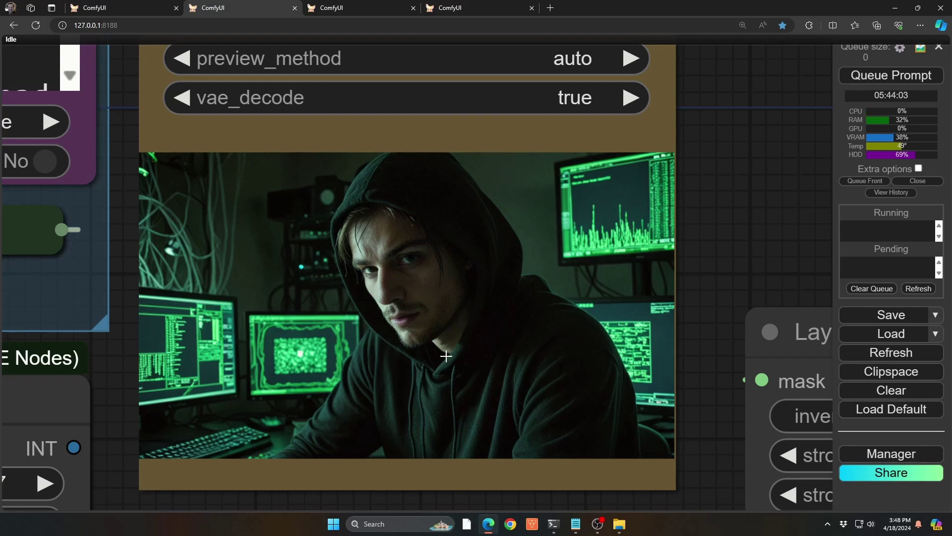
scroll(445, 357, down, 10)
drag(608, 301, 198, 326)
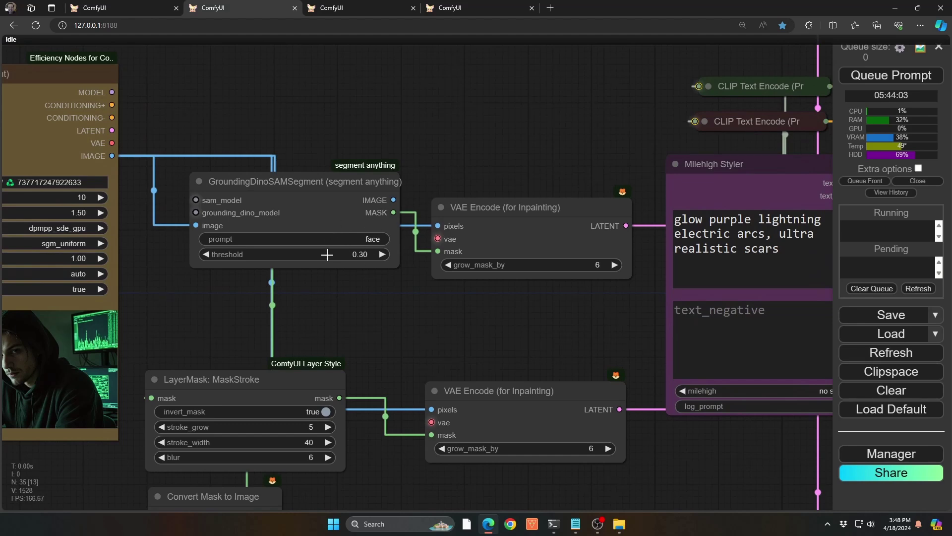
drag(573, 342, 155, 380)
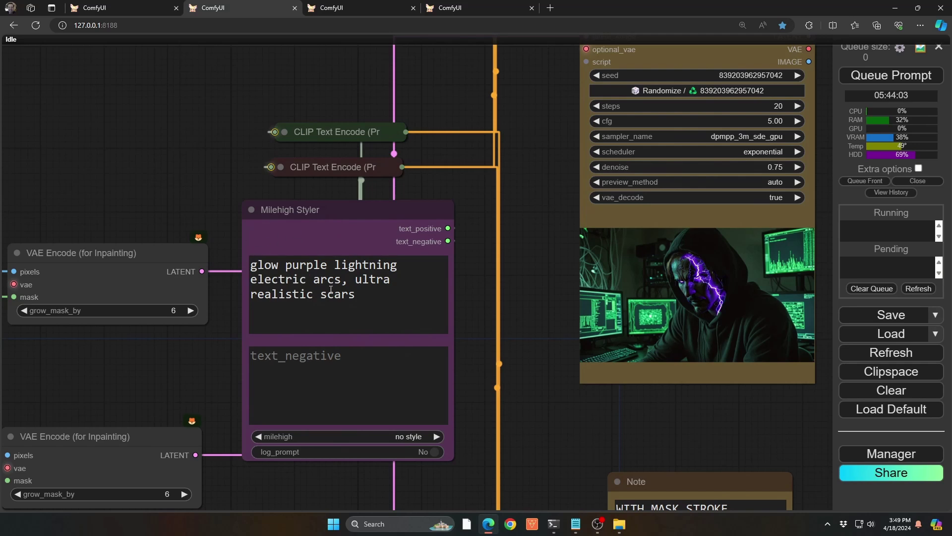
drag(721, 406, 527, 423)
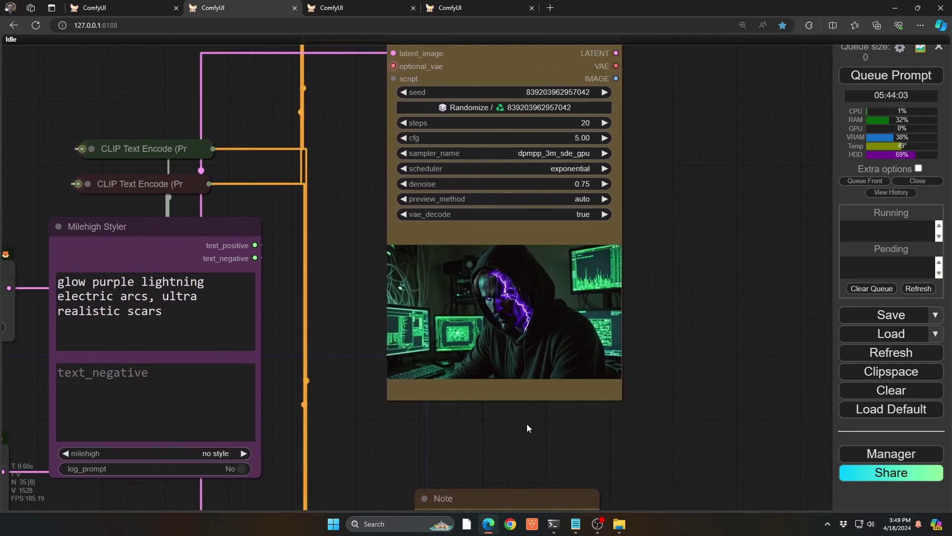
scroll(514, 328, up, 5)
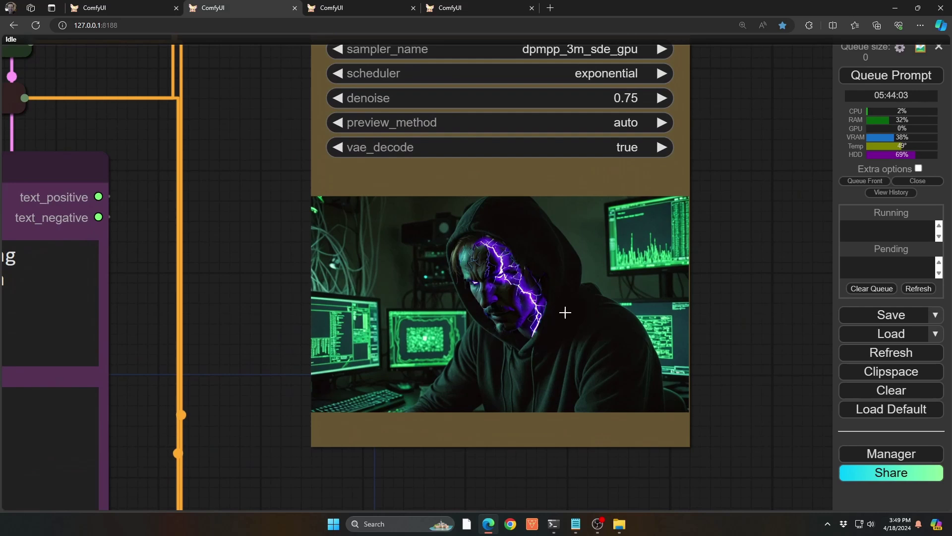
scroll(564, 313, up, 5)
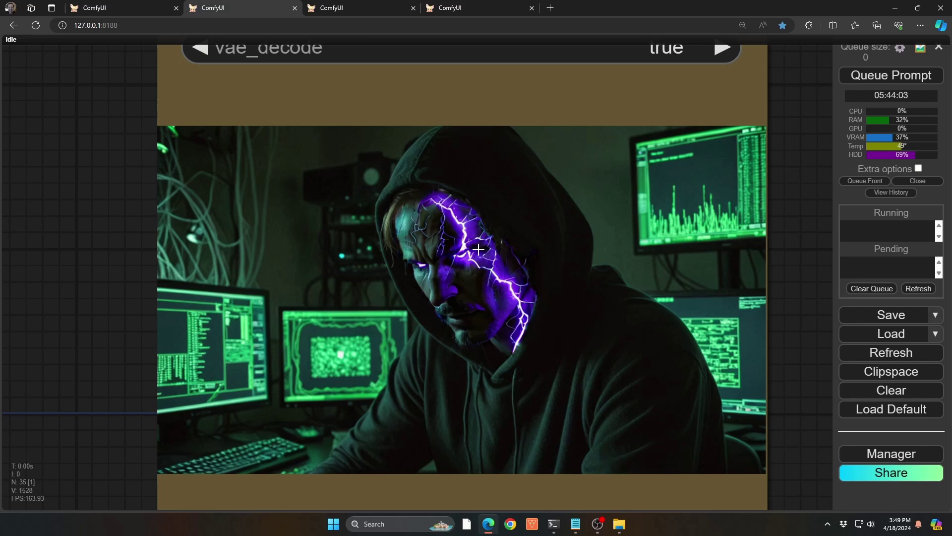
scroll(478, 249, down, 6)
drag(686, 224, 659, 251)
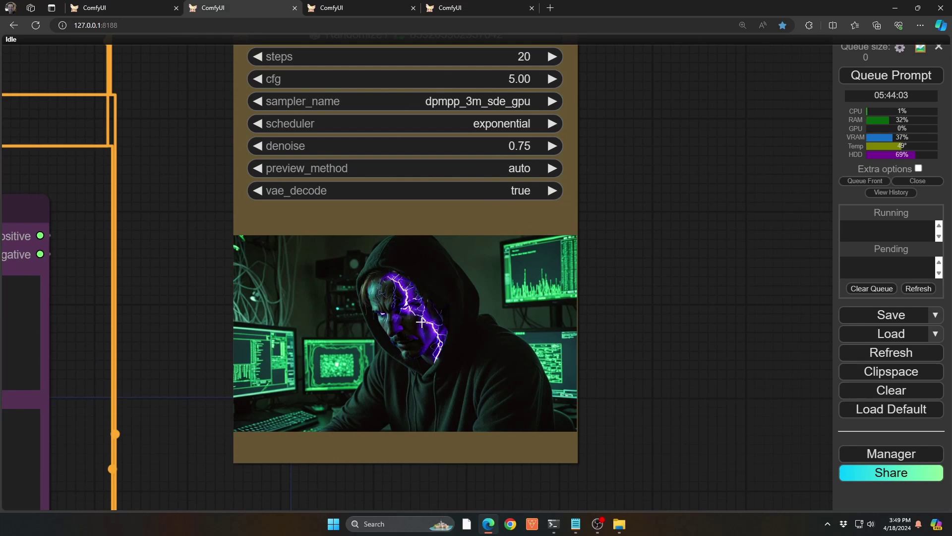
drag(688, 356, 693, 342)
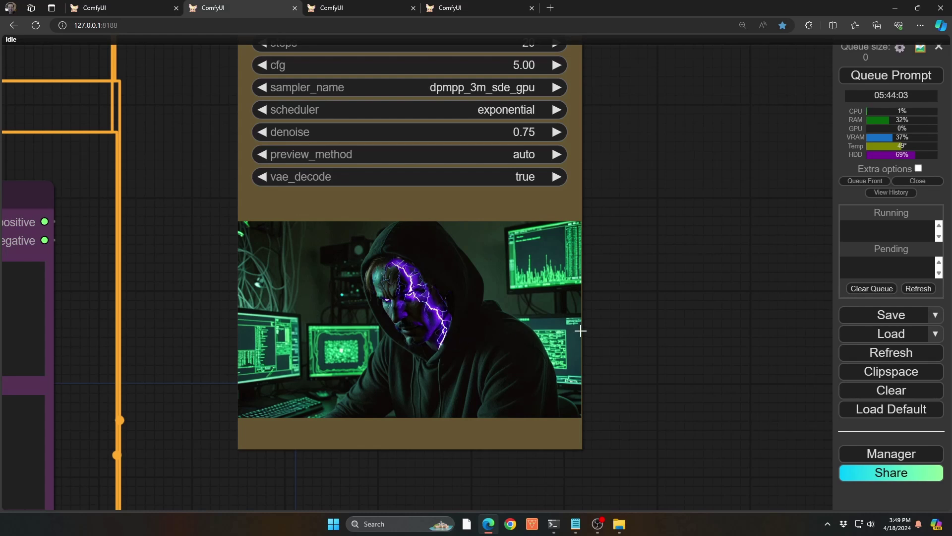
scroll(596, 322, down, 8)
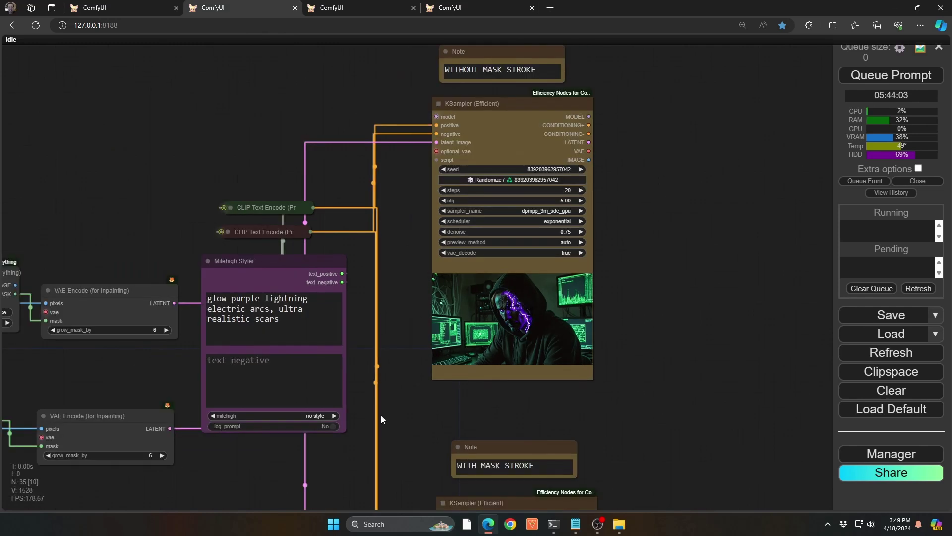
mouse_move(395, 424)
mouse_down()
mouse_move(289, 288)
mouse_move(266, 204)
mouse_up()
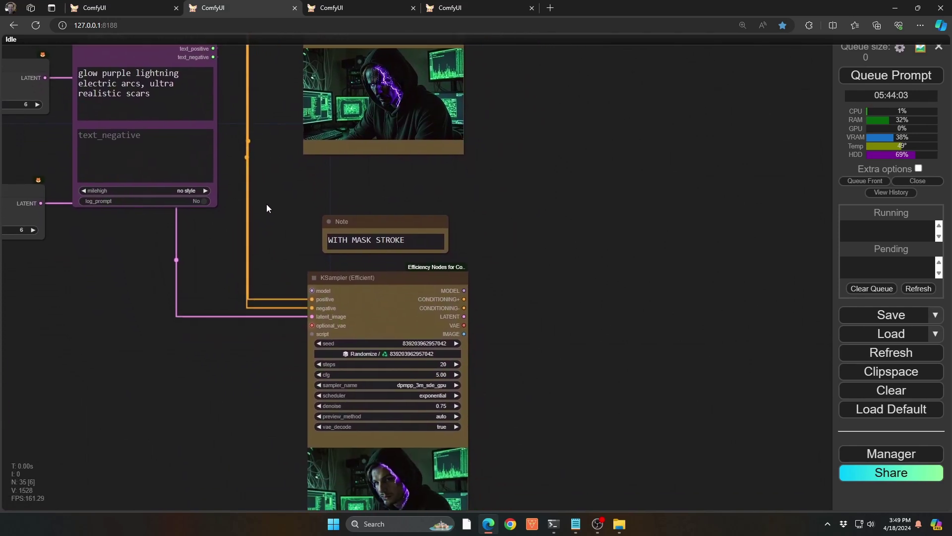
drag(269, 398, 190, 235)
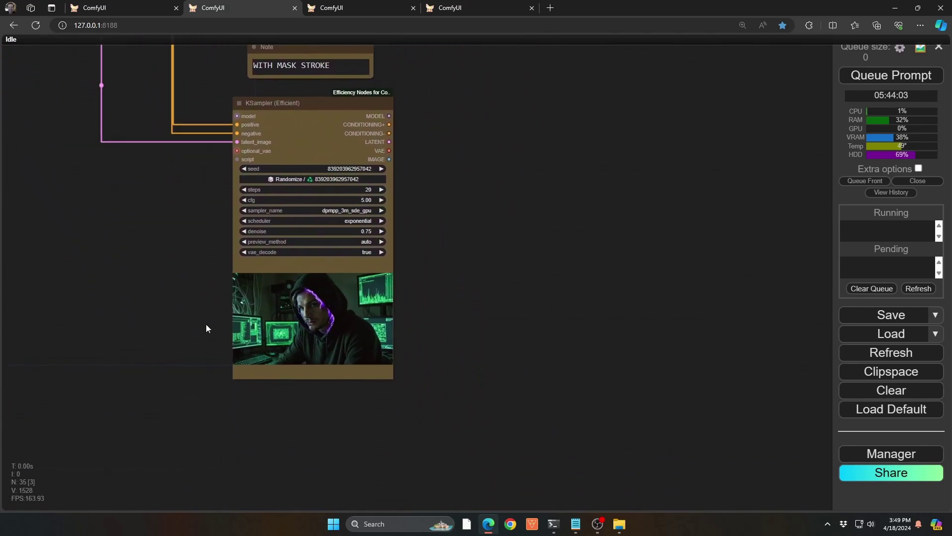
scroll(209, 325, up, 8)
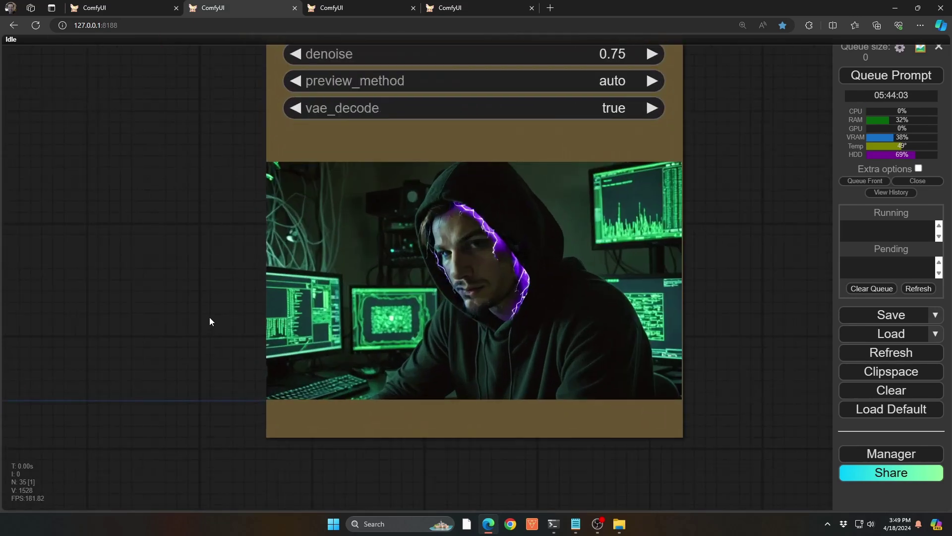
drag(210, 321, 81, 323)
scroll(322, 298, up, 4)
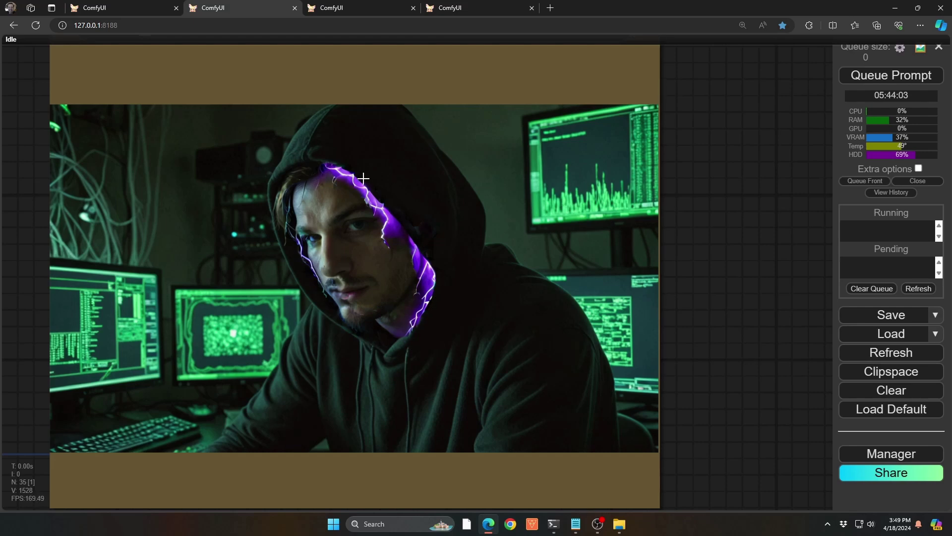
scroll(463, 257, down, 10)
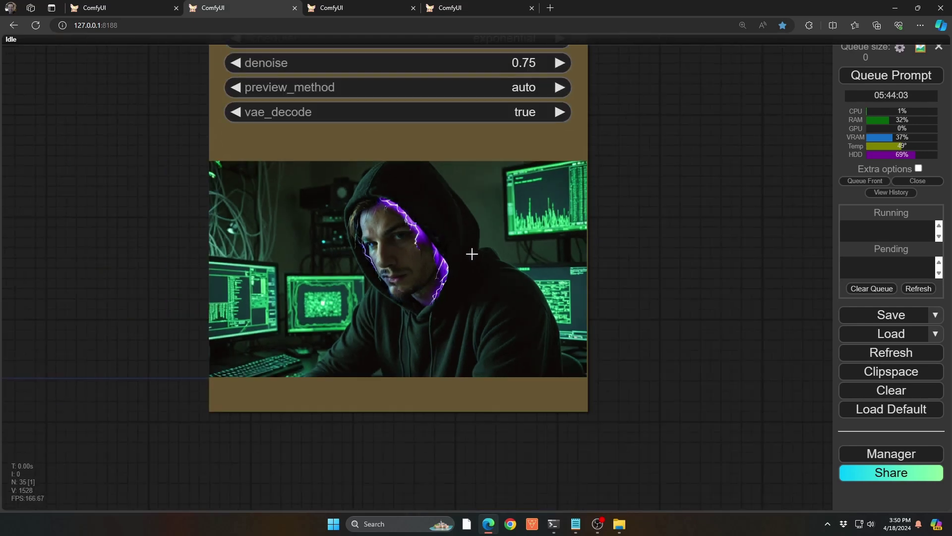
drag(255, 298, 514, 366)
scroll(558, 373, down, 3)
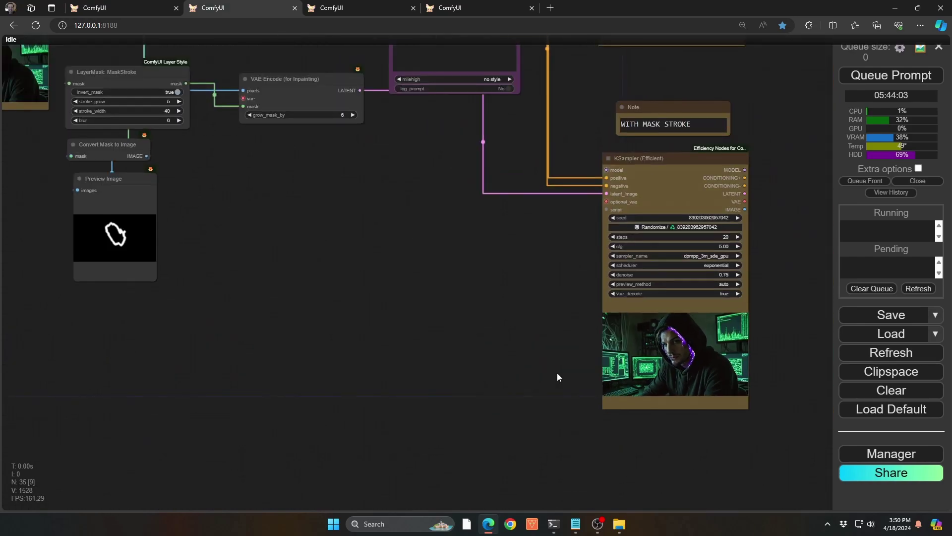
drag(402, 317, 717, 424)
drag(378, 349, 206, 360)
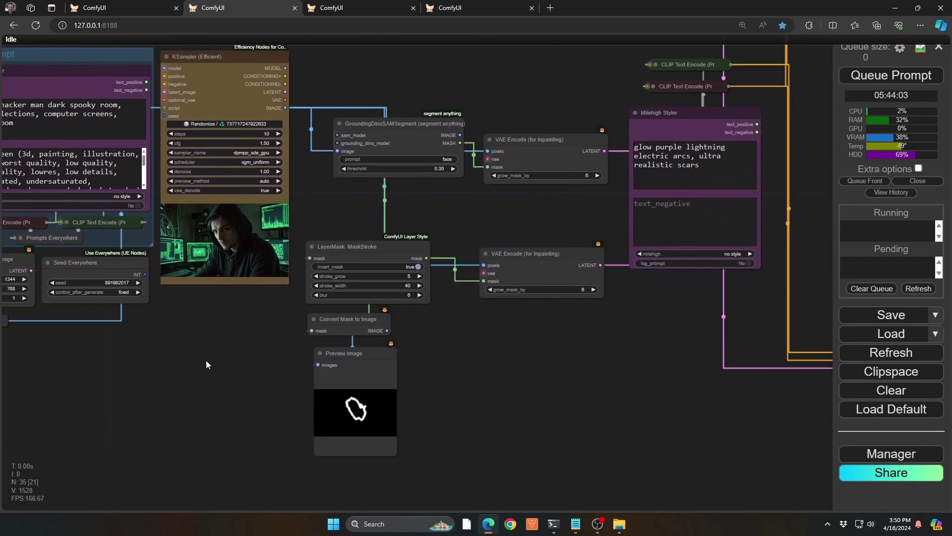
scroll(222, 312, up, 3)
drag(233, 320, 53, 357)
scroll(331, 267, up, 5)
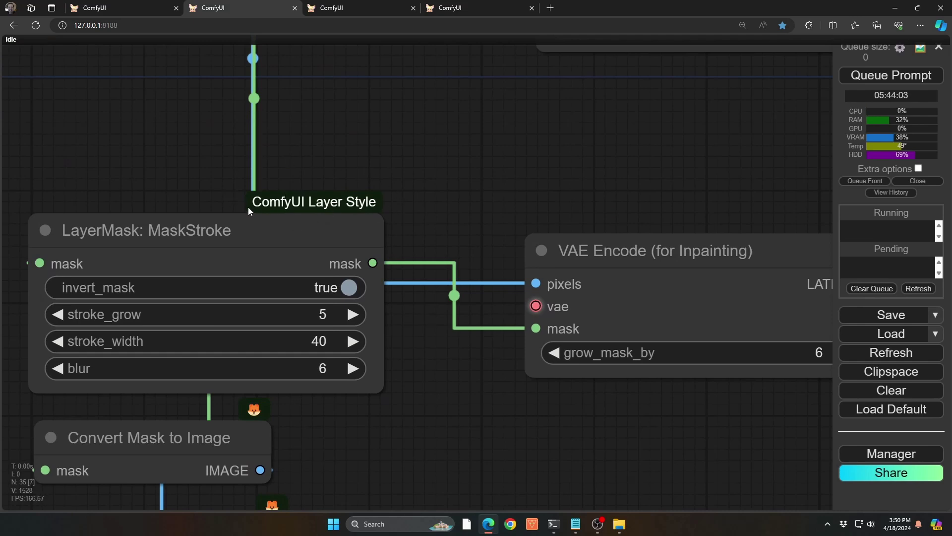
drag(391, 383, 519, 339)
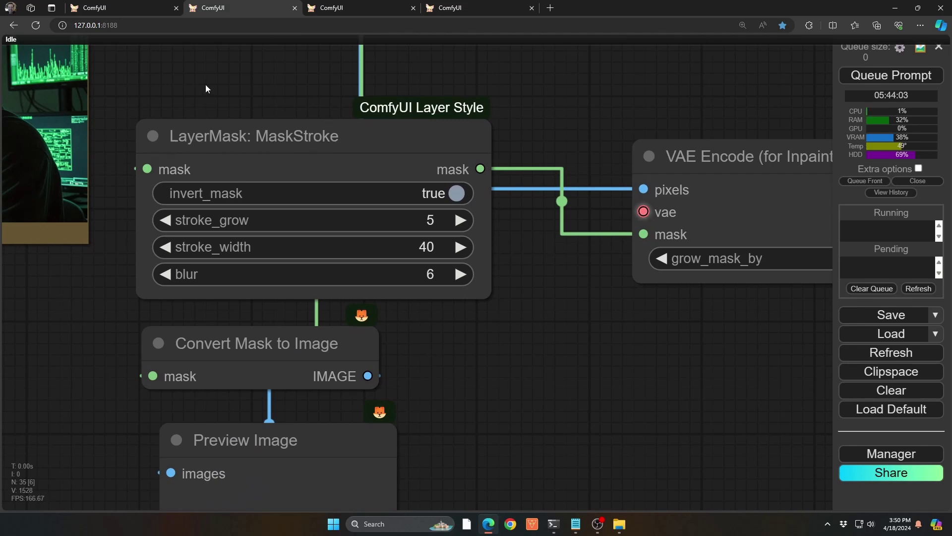
drag(206, 84, 372, 220)
scroll(312, 185, down, 10)
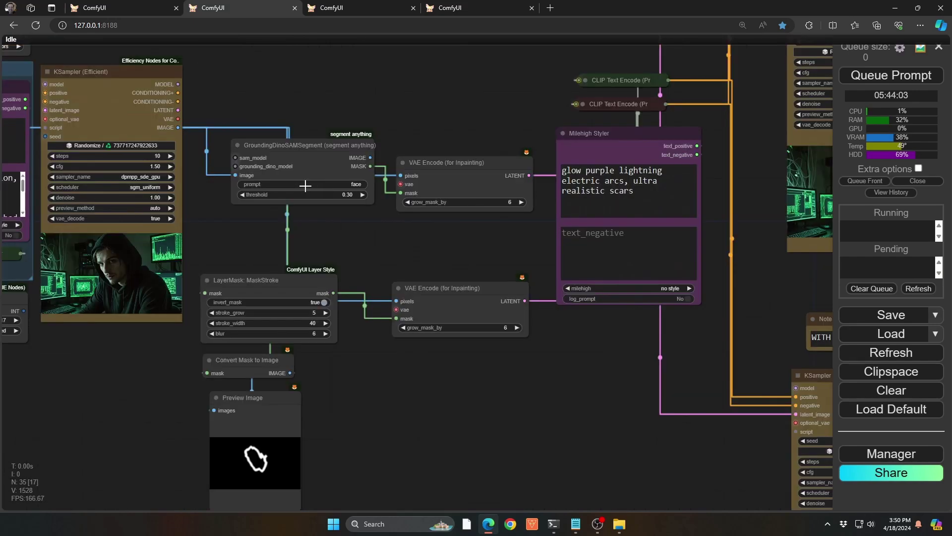
scroll(271, 224, up, 5)
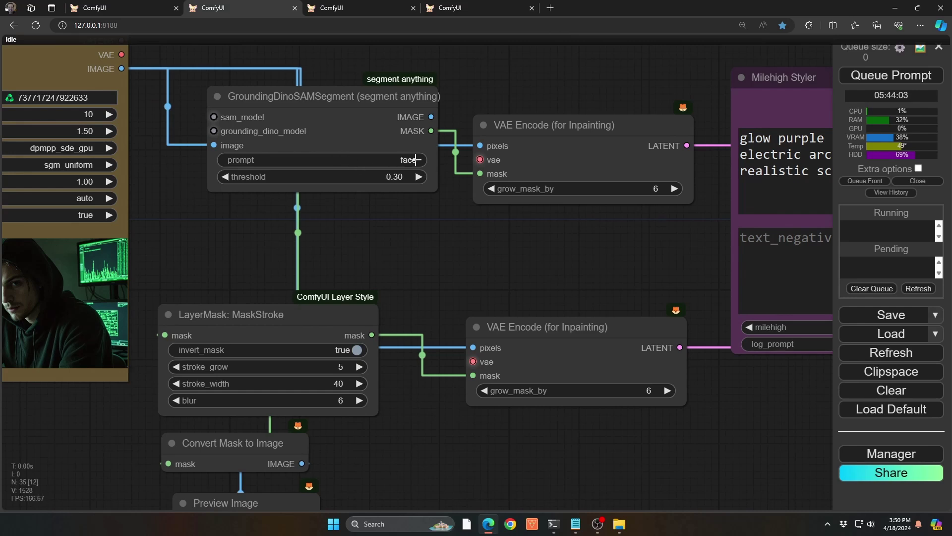
drag(278, 421, 347, 260)
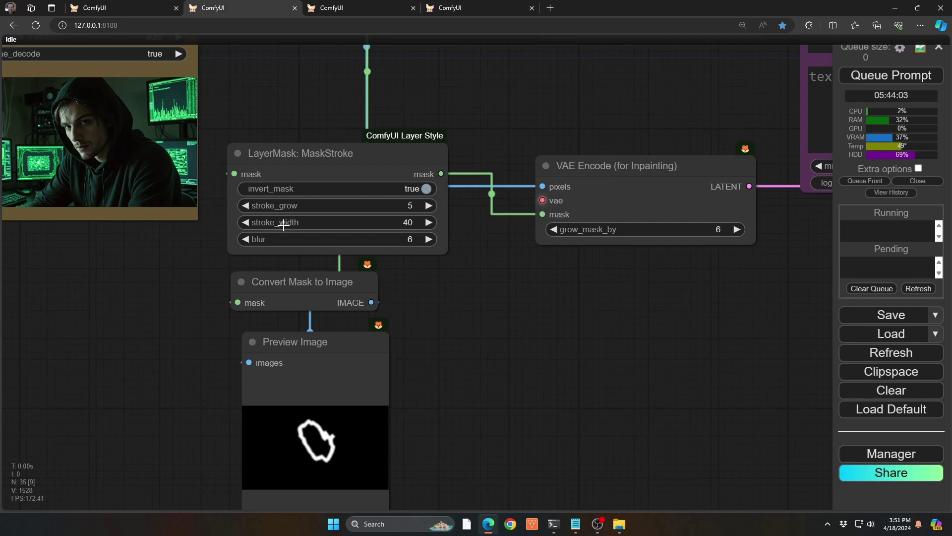
drag(437, 357, 447, 277)
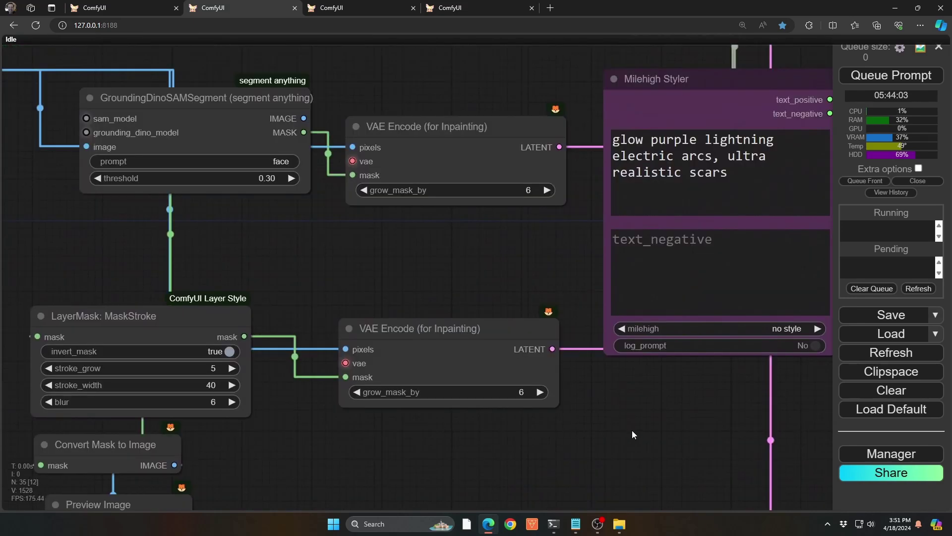
drag(632, 430, 645, 376)
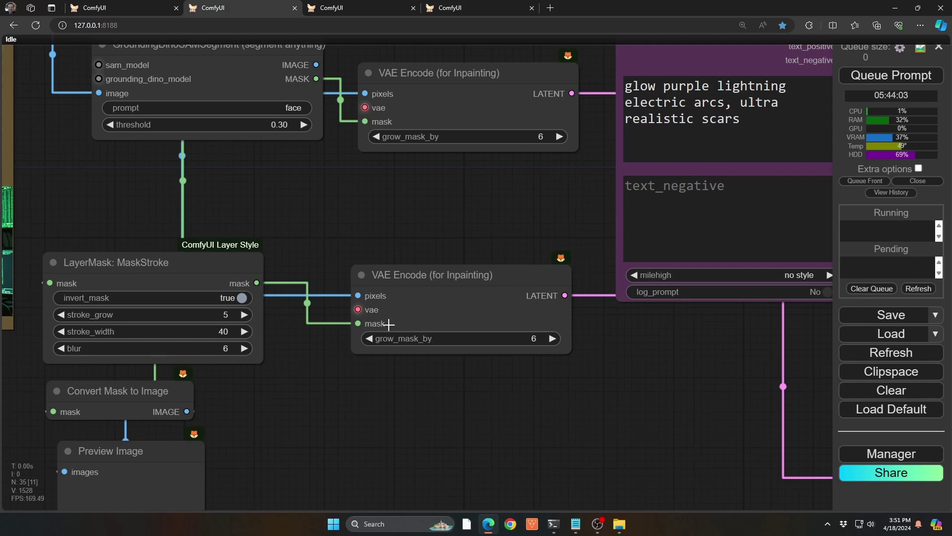
drag(636, 394, 245, 397)
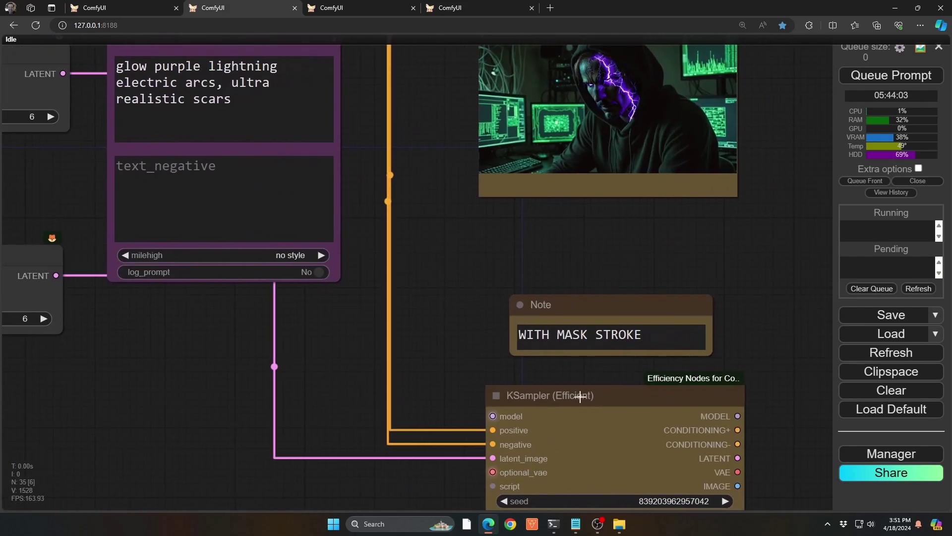
drag(794, 359, 600, 198)
scroll(599, 225, down, 5)
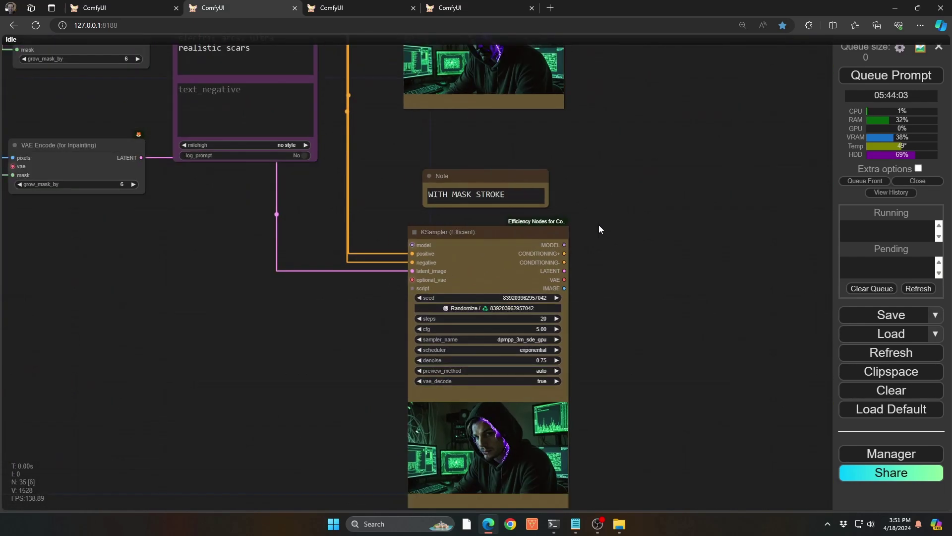
scroll(599, 229, down, 2)
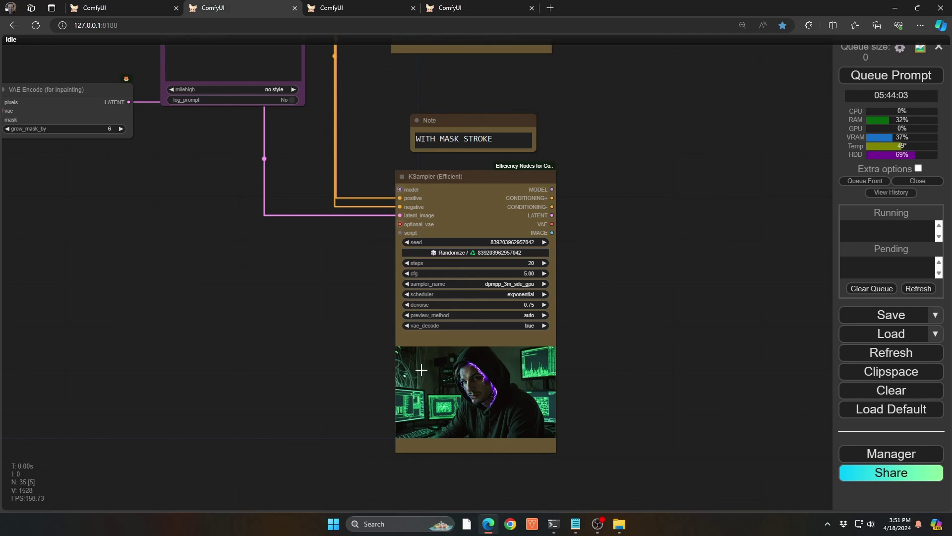
Open the Face Detailer workflow and expand its UltralyticsDetectorProvider node showing bbox/face_yolov8m.pt
click(332, 8)
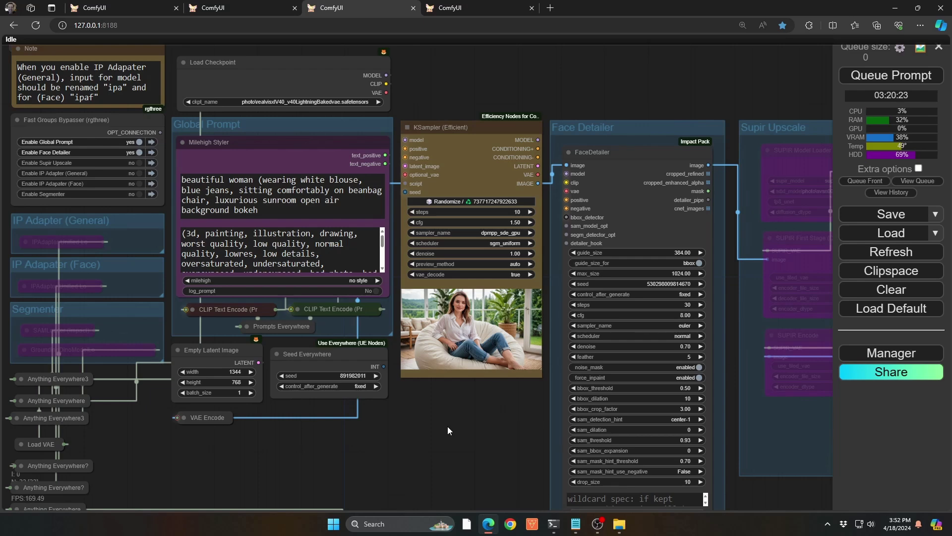
drag(451, 427, 371, 412)
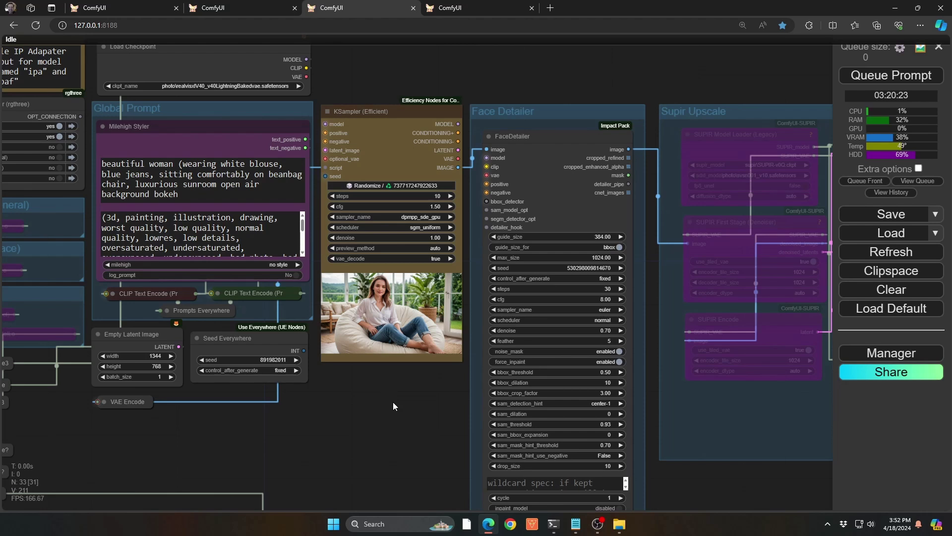
drag(397, 408, 365, 320)
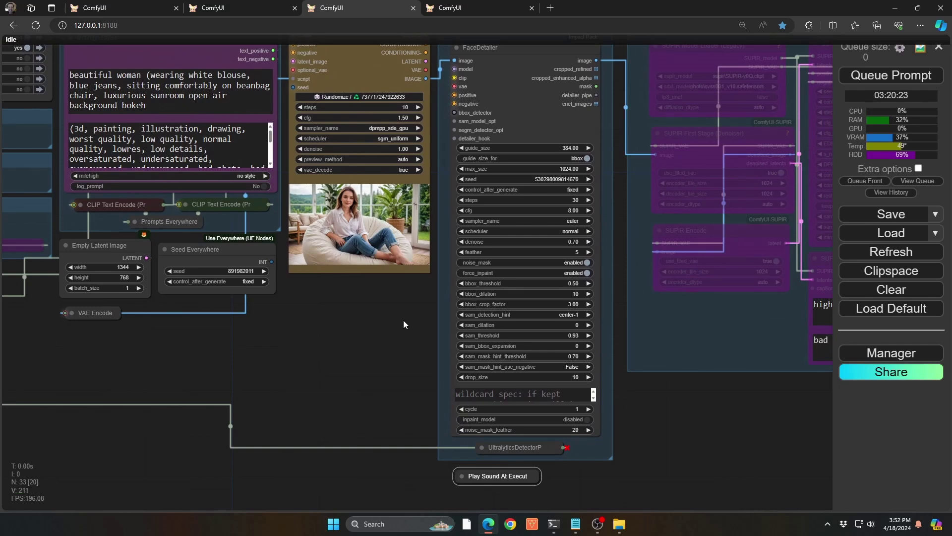
click(482, 447)
drag(379, 394, 272, 255)
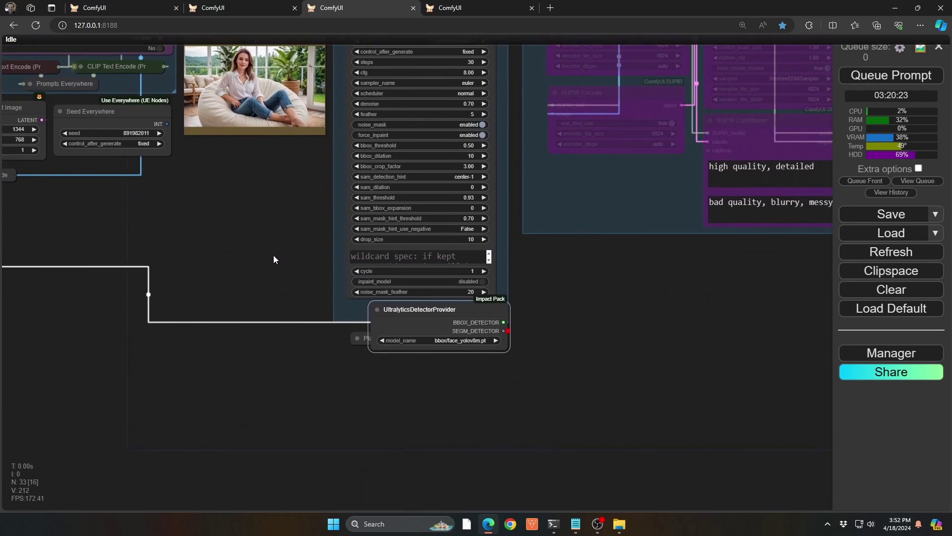
Keep bbox/face_yolov8m.pt as the detector model and collapse the detector node
click(446, 340)
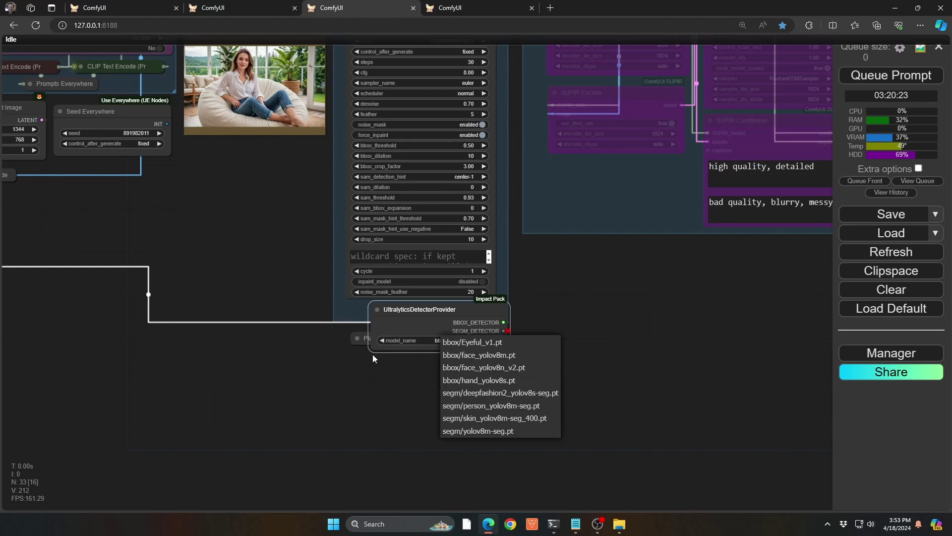
click(372, 370)
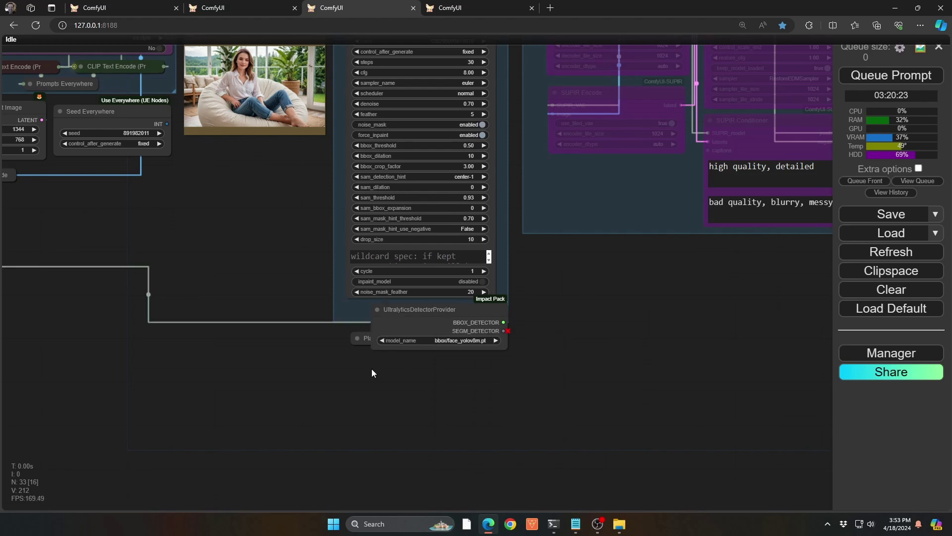
click(377, 309)
Enter 'purple dress' as the FaceDetailer's wildcard prompt
click(398, 256)
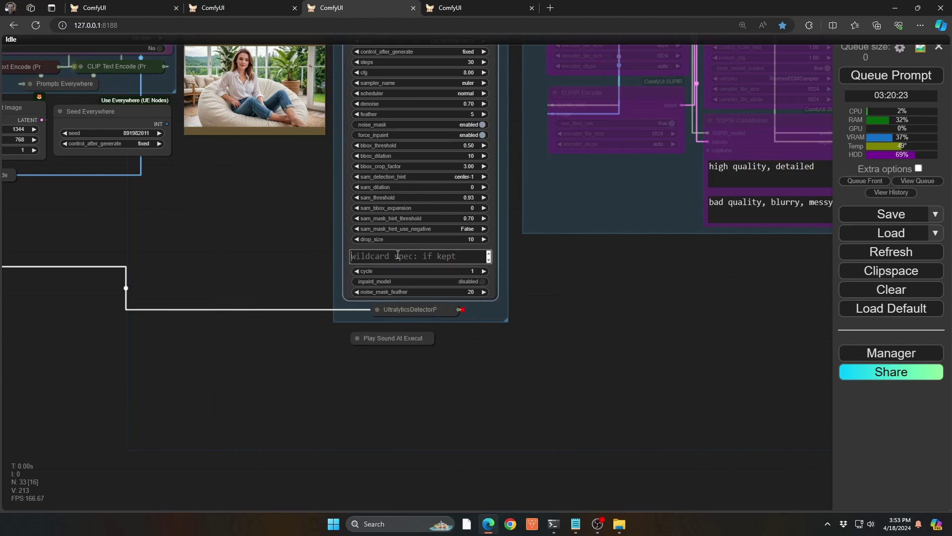
text(pur)
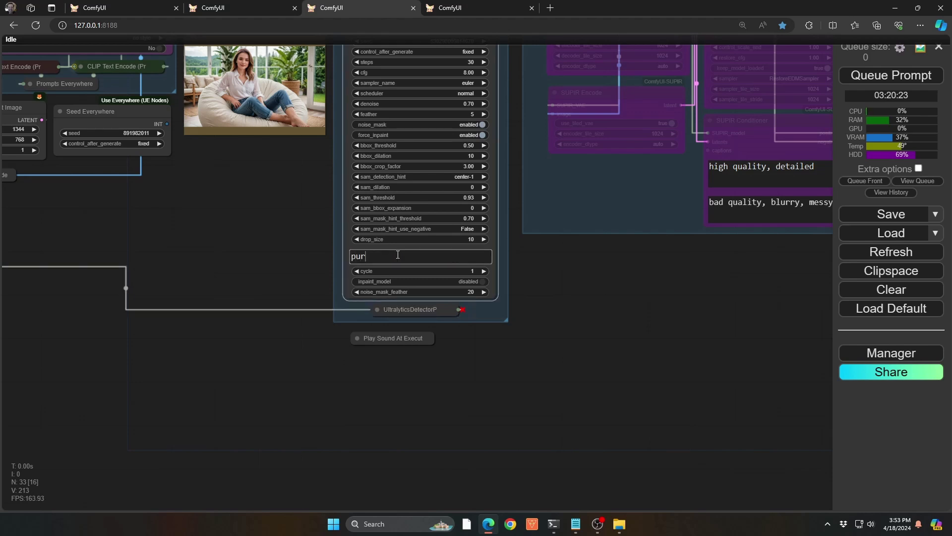
text(ple dress)
click(562, 285)
drag(572, 290, 552, 509)
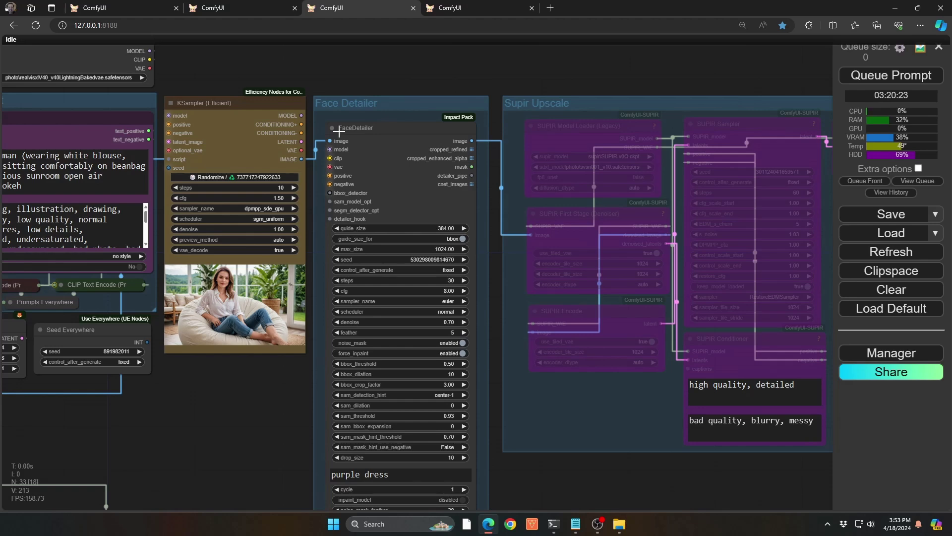
drag(686, 475, 653, 349)
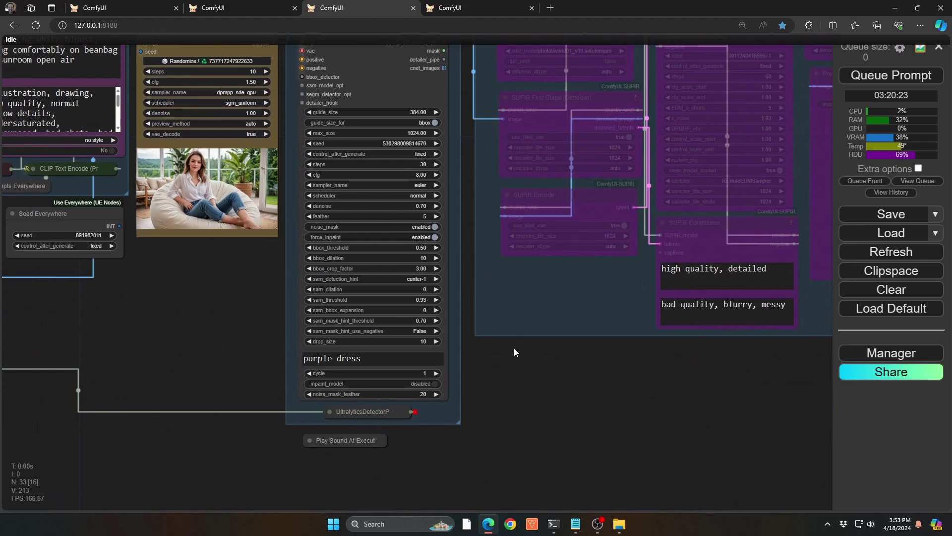
drag(514, 347, 520, 435)
Attach a Preview Image node to the FaceDetailer's image output and queue the workflow with Ctrl+Enter
drag(450, 106, 567, 430)
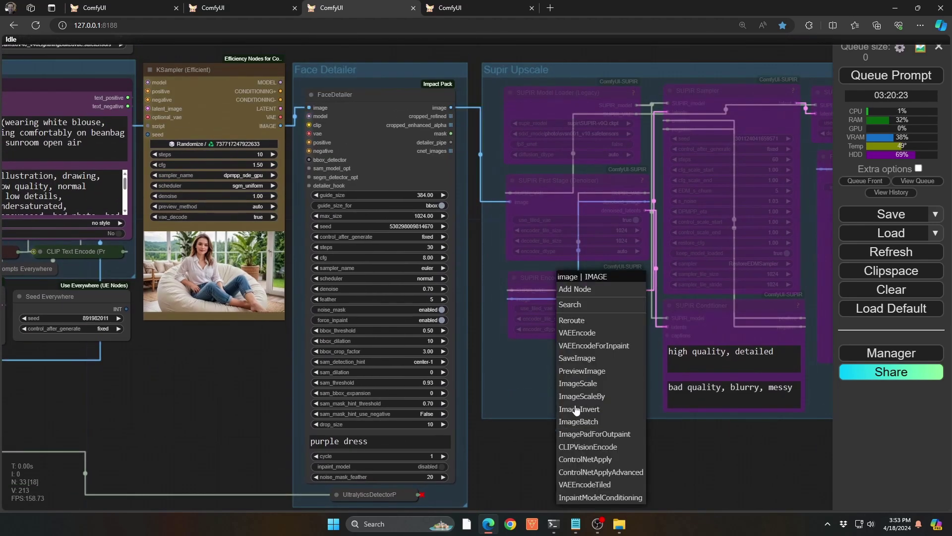
click(585, 372)
key(ctrl+Return)
scroll(625, 353, up, 15)
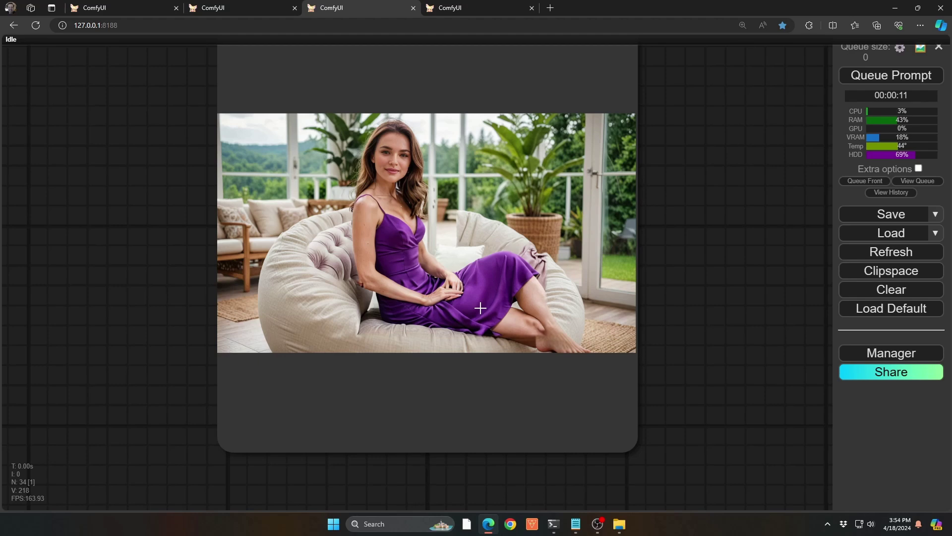
scroll(480, 307, down, 6)
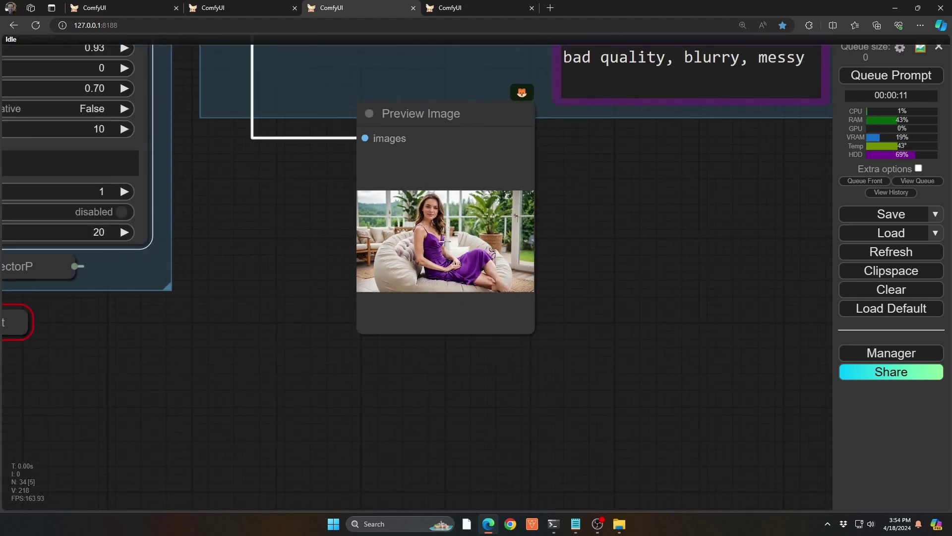
drag(278, 192, 512, 391)
scroll(498, 361, down, 2)
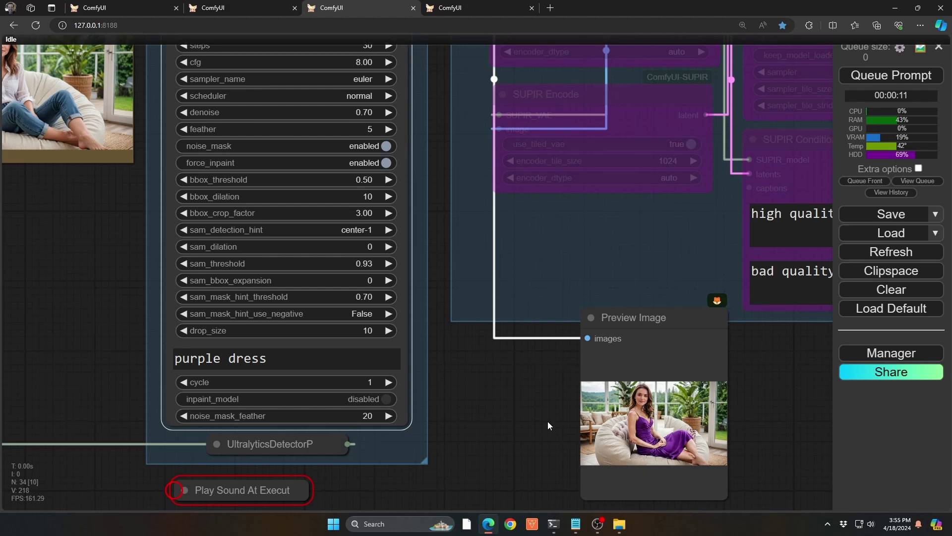
scroll(326, 270, down, 4)
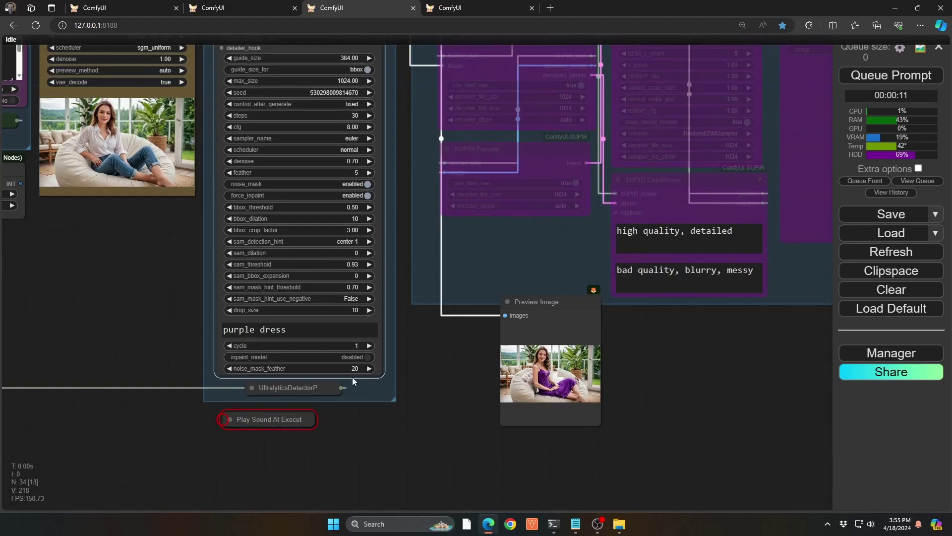
scroll(242, 149, down, 3)
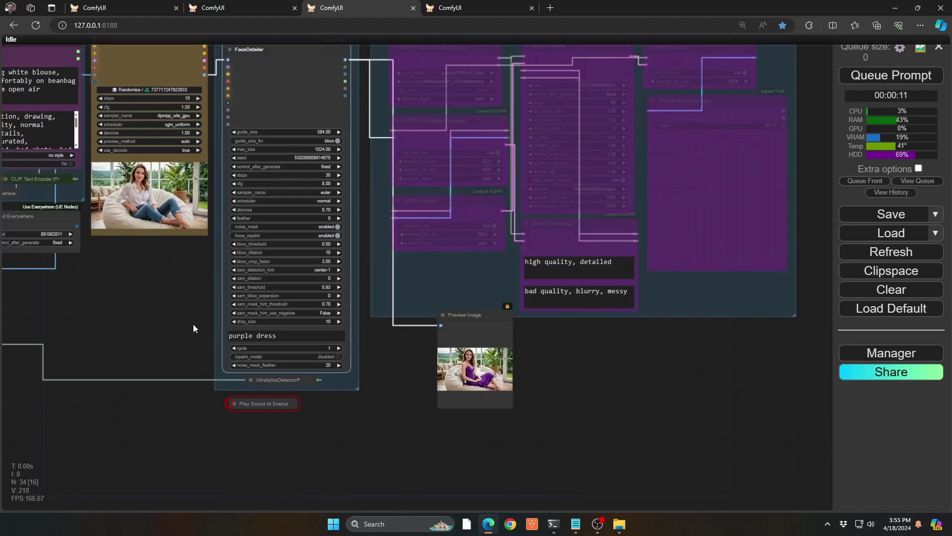
scroll(195, 397, up, 6)
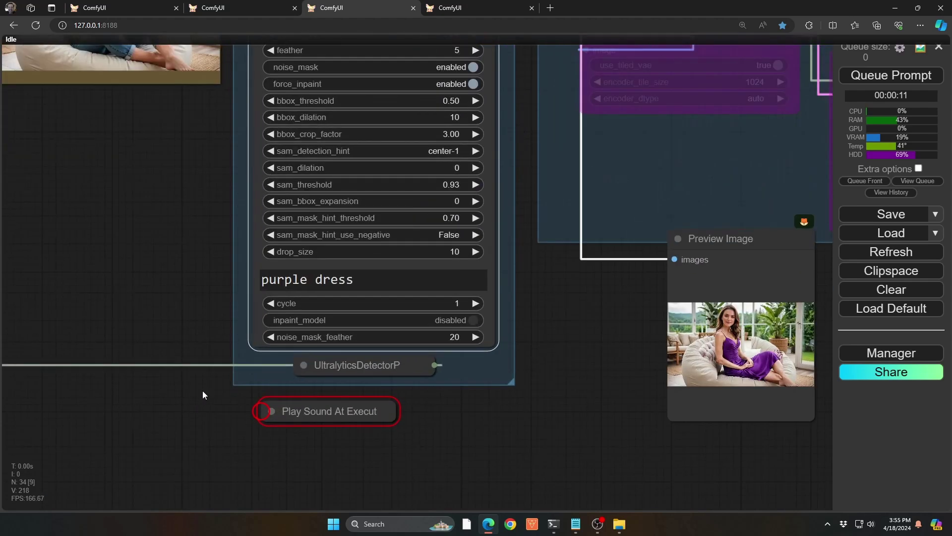
scroll(204, 396, up, 1)
drag(516, 450, 428, 402)
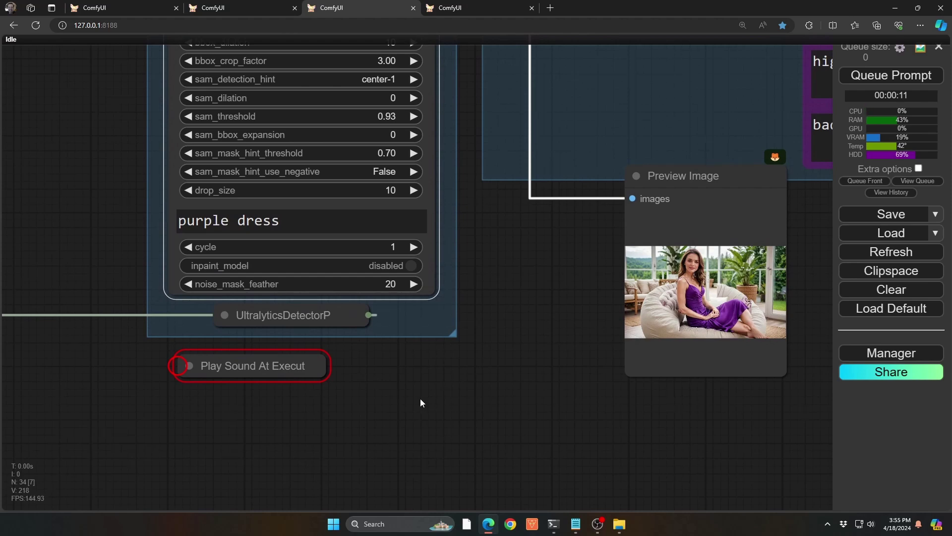
Expand Play Sound At Execution and wire it between the FaceDetailer image and Preview Image
click(188, 366)
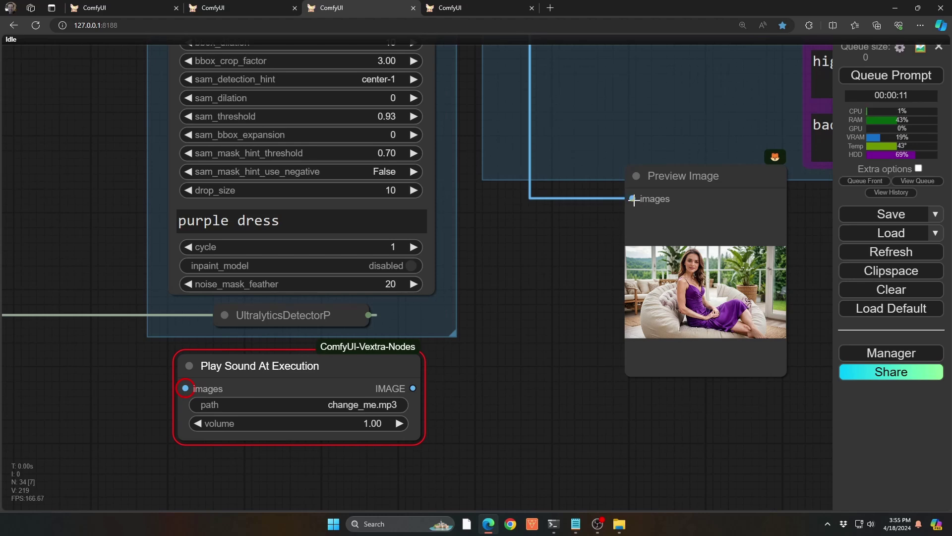
drag(633, 200, 185, 388)
drag(413, 388, 633, 199)
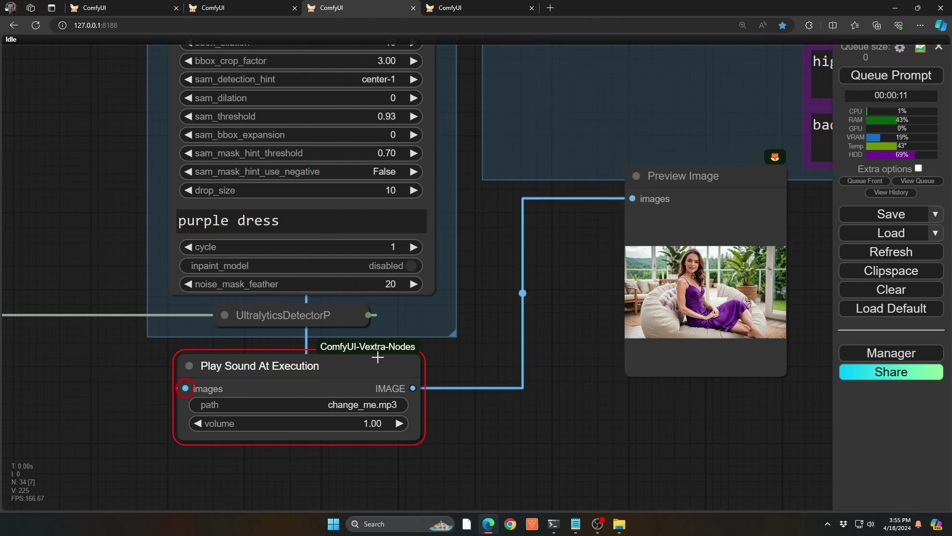
drag(378, 357, 516, 375)
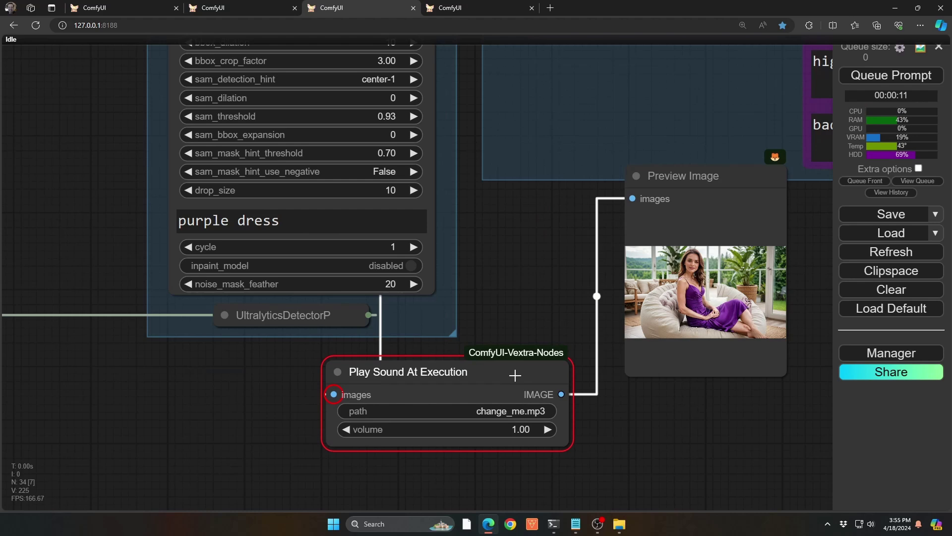